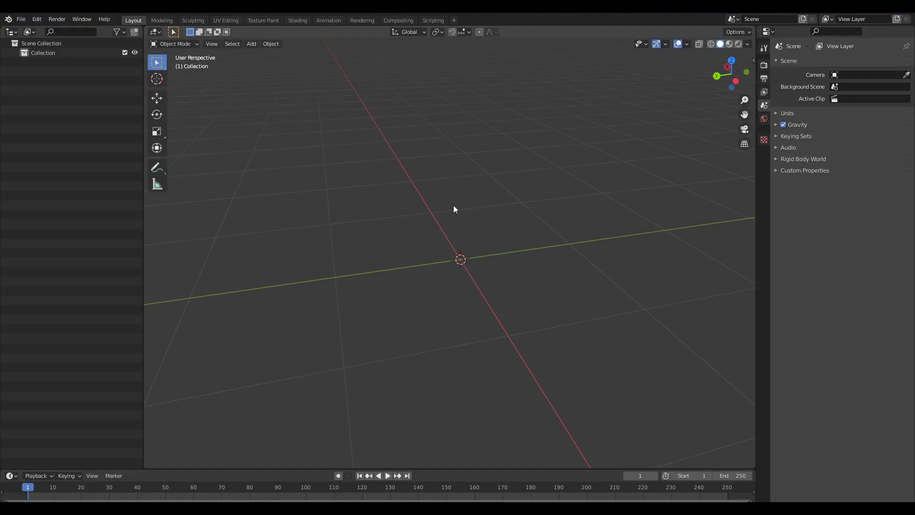
Add a cone mesh at the world origin.
key("shift+a")
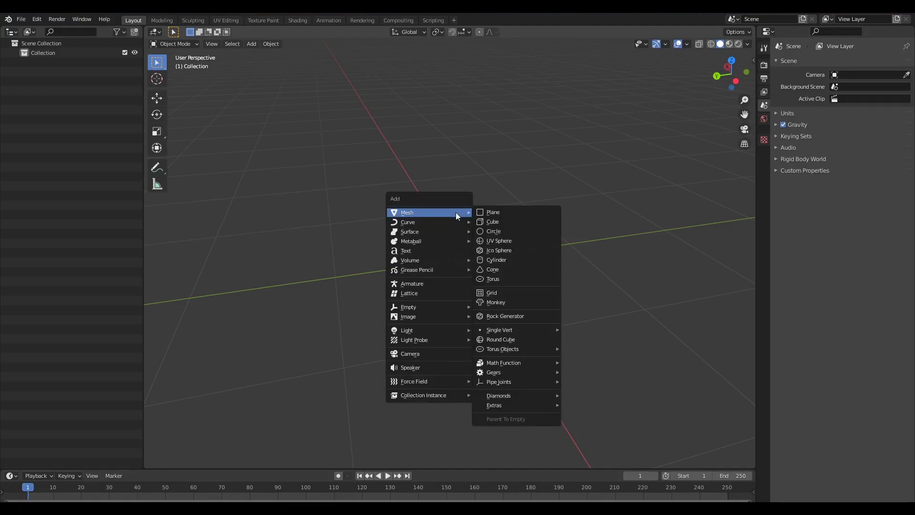
left_click(492, 269)
middle_click_drag(551, 209, 593, 237)
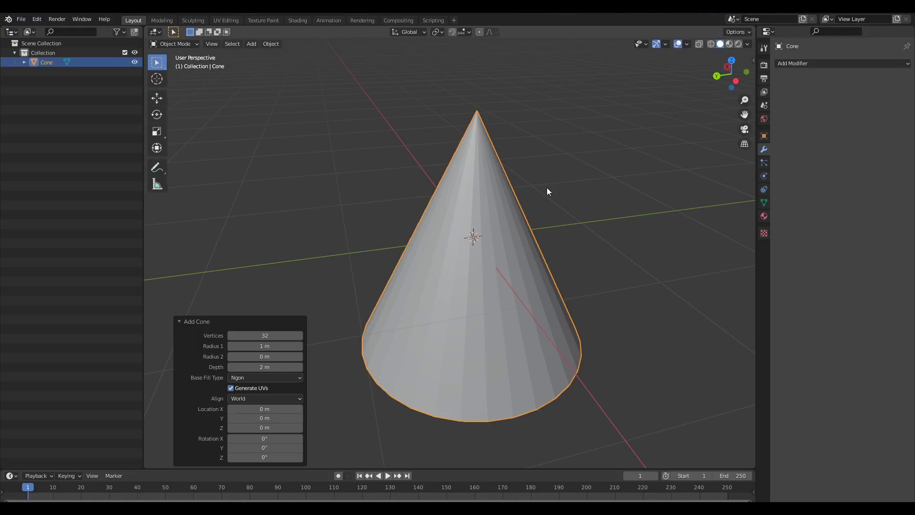
left_click(515, 221)
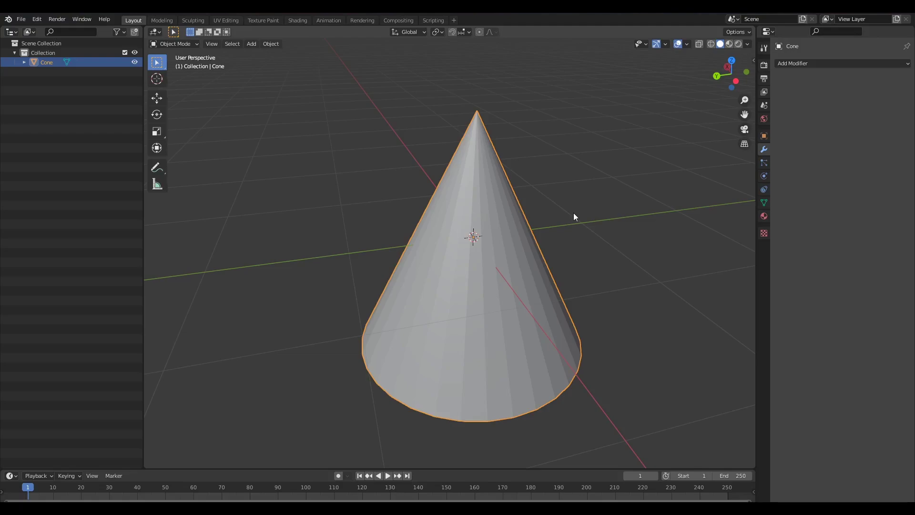
Examine the cone's triangular side faces, tip and base in Edit Mode from several angles.
key("Tab")
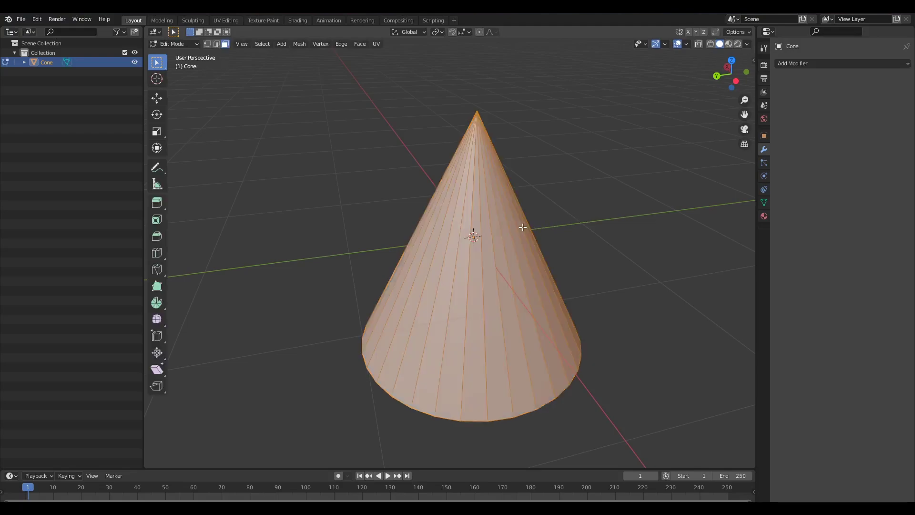
scroll(522, 223, "up", 2)
middle_click_drag(499, 201, 499, 222)
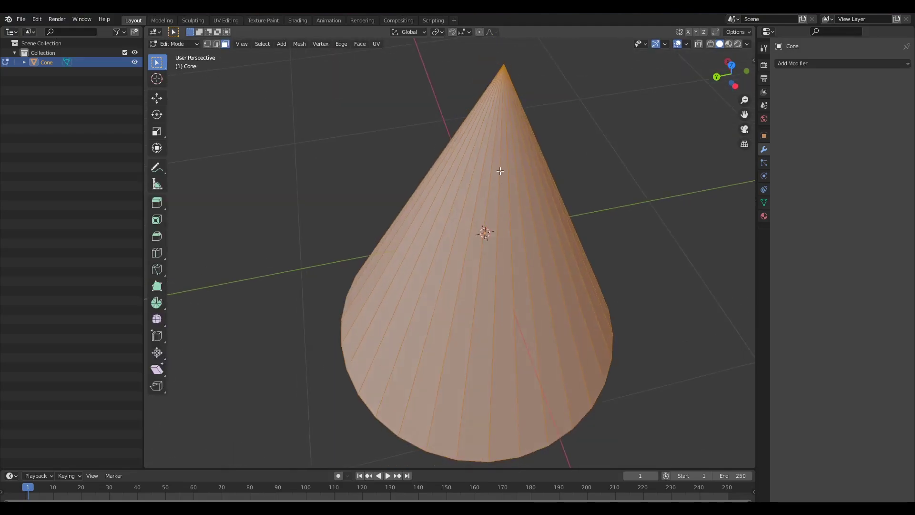
middle_click_drag(503, 156, 524, 257)
middle_click_drag(561, 326, 557, 162)
key("alt+a")
key("a")
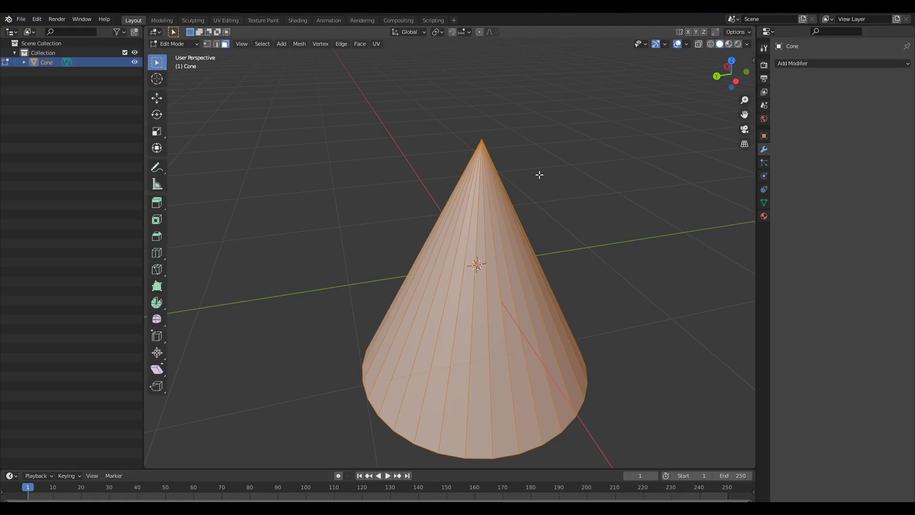
scroll(536, 174, "up", 2)
scroll(486, 169, "down", 1)
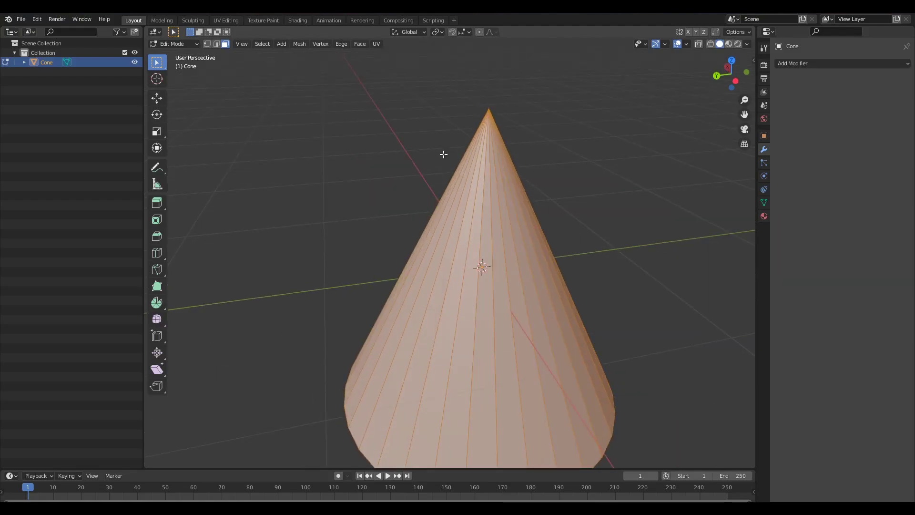
scroll(546, 188, "down", 2)
scroll(606, 224, "up", 3)
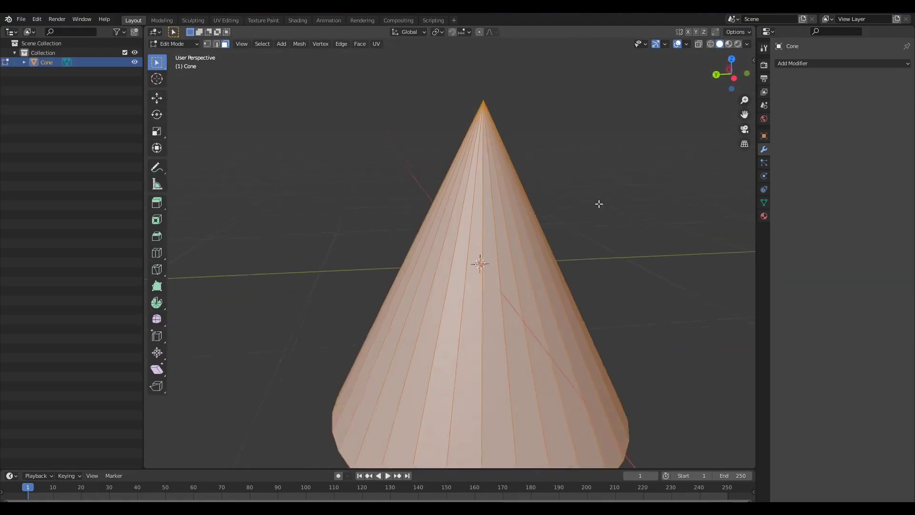
left_click_drag(462, 87, 526, 163)
key("Tab")
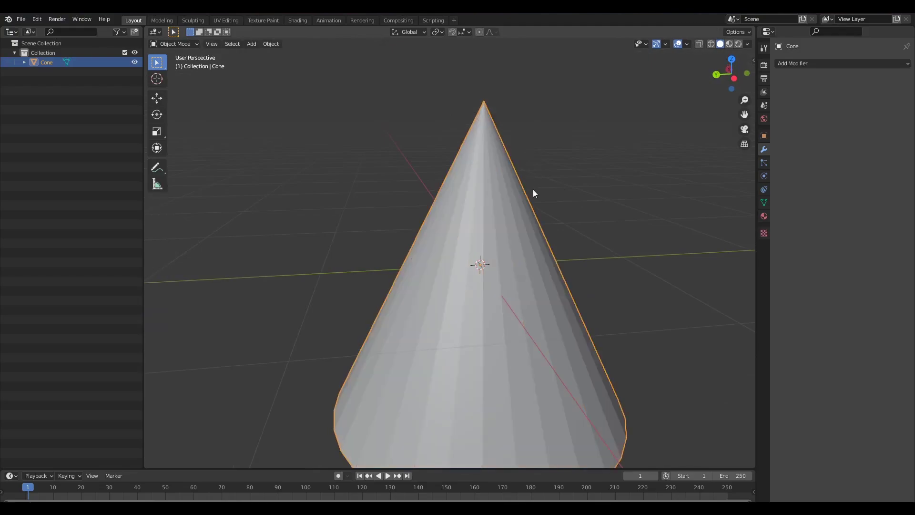
middle_click_drag(532, 189, 534, 213)
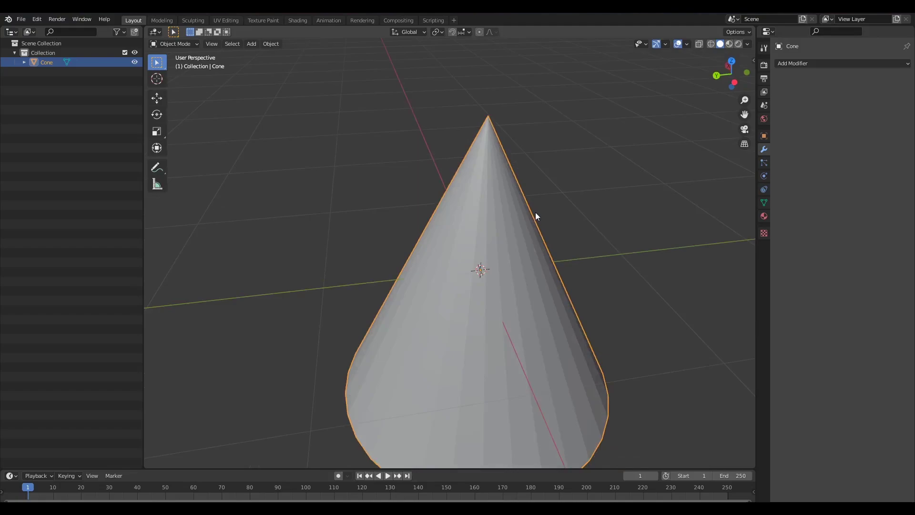
Inset the cone's circular base face by about 0.079 m.
key("Tab")
middle_click_drag(506, 208, 493, 204)
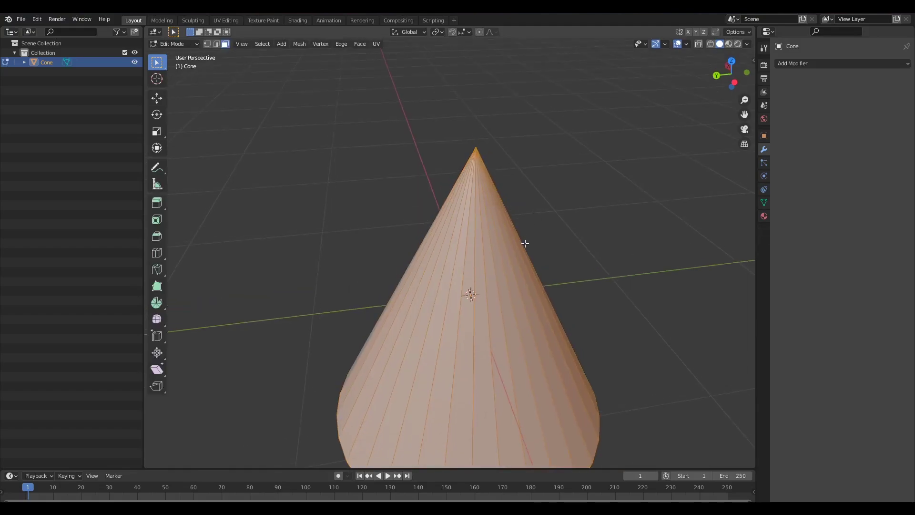
middle_click_drag(530, 242, 543, 177)
scroll(552, 246, "down", 5)
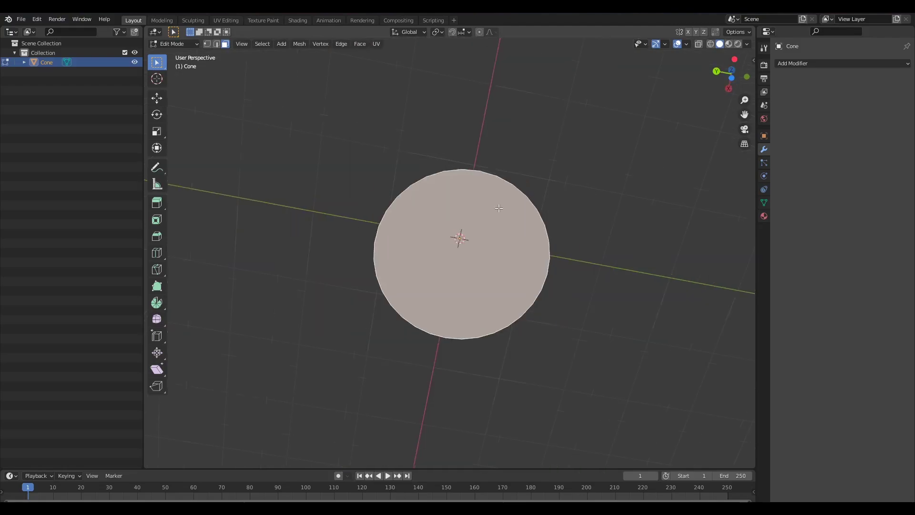
key("i")
left_click(641, 227)
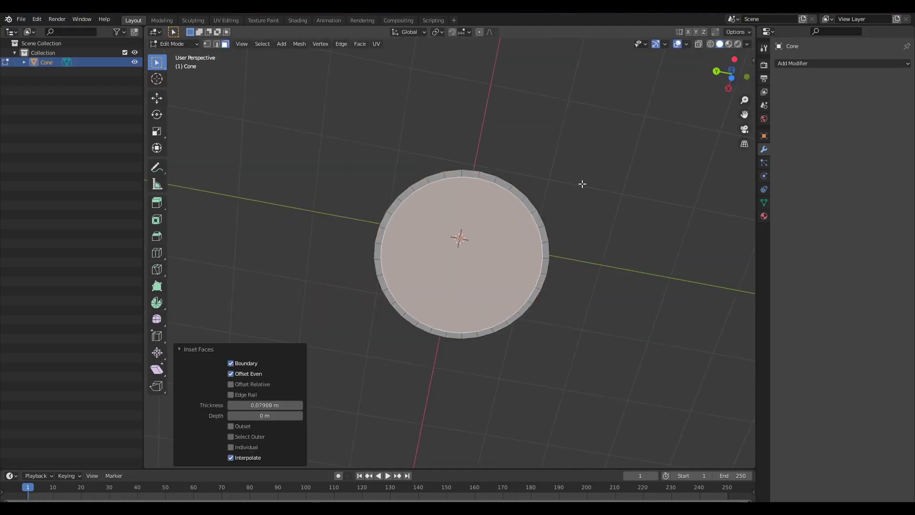
Knife-cut a straight horizontal line across the cone just above its base in the front view.
middle_click_drag(583, 184, 530, 322)
key("grave")
left_click(517, 329)
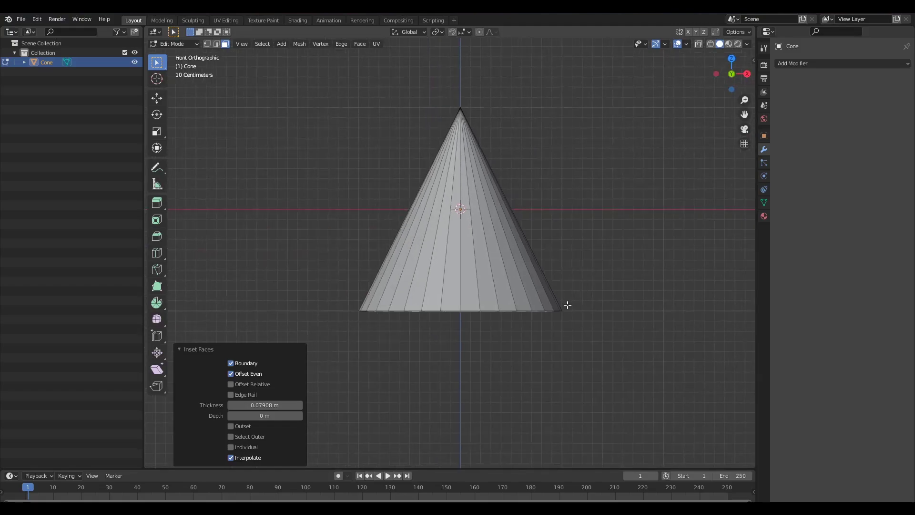
key("k")
left_click(566, 299)
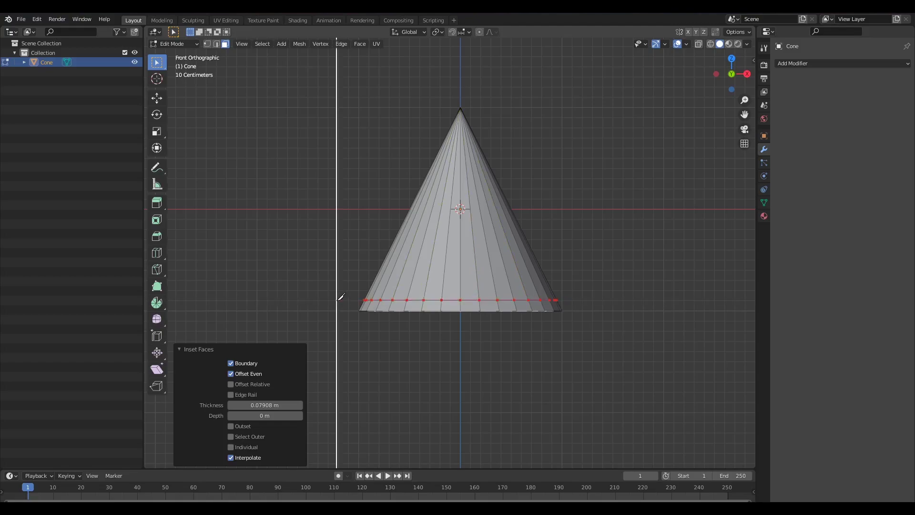
key("Return")
Add a level 3 Subdivision modifier to the cone in Object Mode.
middle_click_drag(336, 301, 484, 224)
key("Tab")
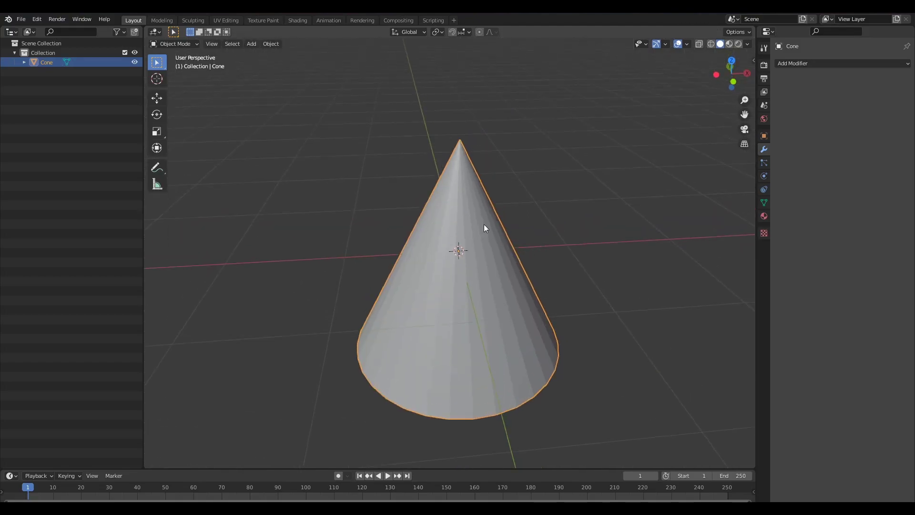
key("ctrl+3")
left_click(541, 182)
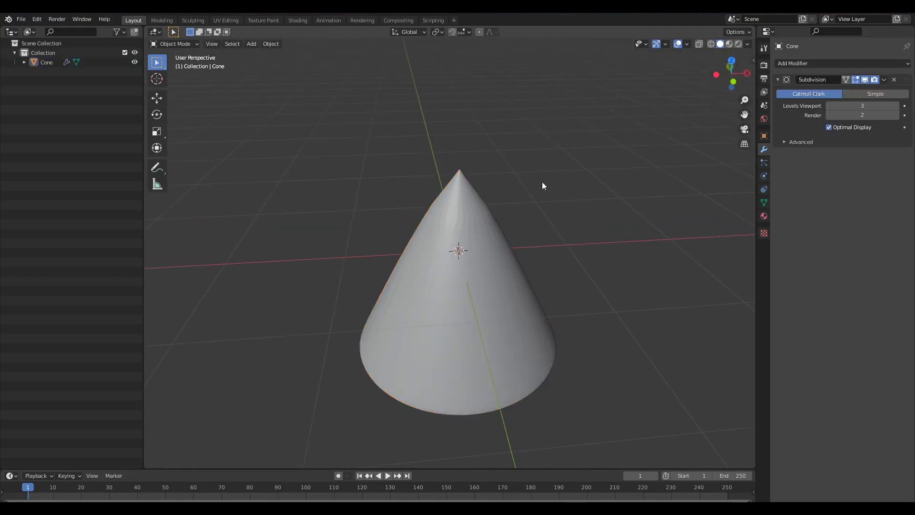
Apply smooth shading to the subdivided cone.
key("Tab")
key("Tab")
scroll(496, 207, "up", 5)
scroll(496, 213, "down", 1)
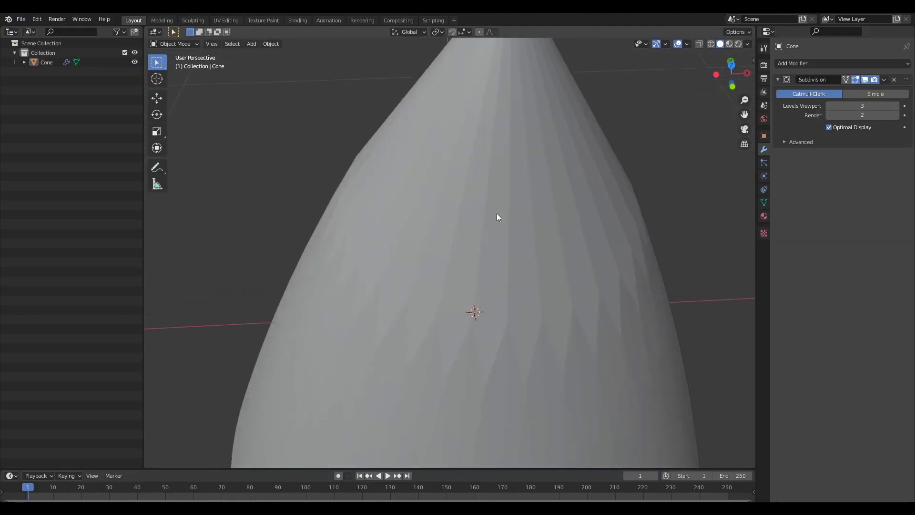
left_click(501, 195)
right_click(502, 189)
left_click(502, 189)
Examine the smoothed cone's shading around the tip and its underlying mesh edges in Edit Mode.
middle_click_drag(531, 212, 539, 265)
middle_click_drag(523, 345, 532, 177)
middle_click_drag(479, 122, 414, 133)
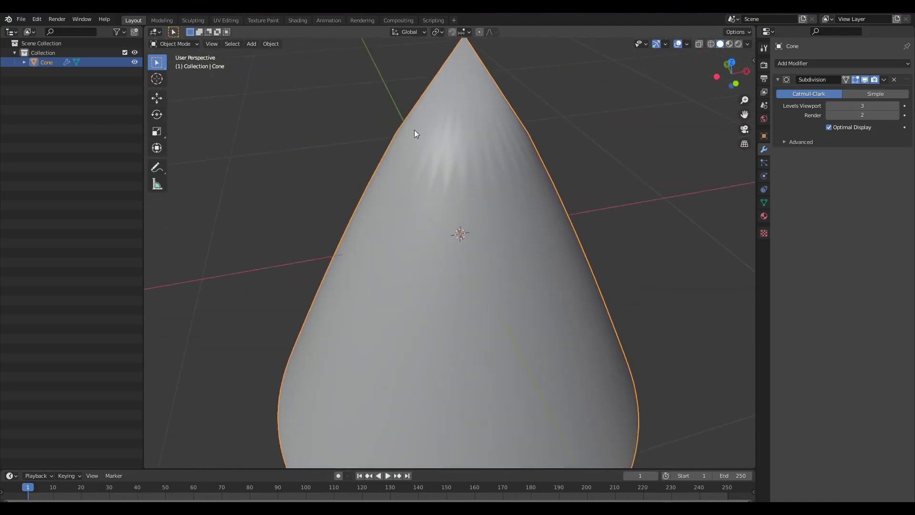
middle_click_drag(453, 170, 490, 224)
scroll(446, 138, "down", 3)
scroll(484, 221, "up", 3)
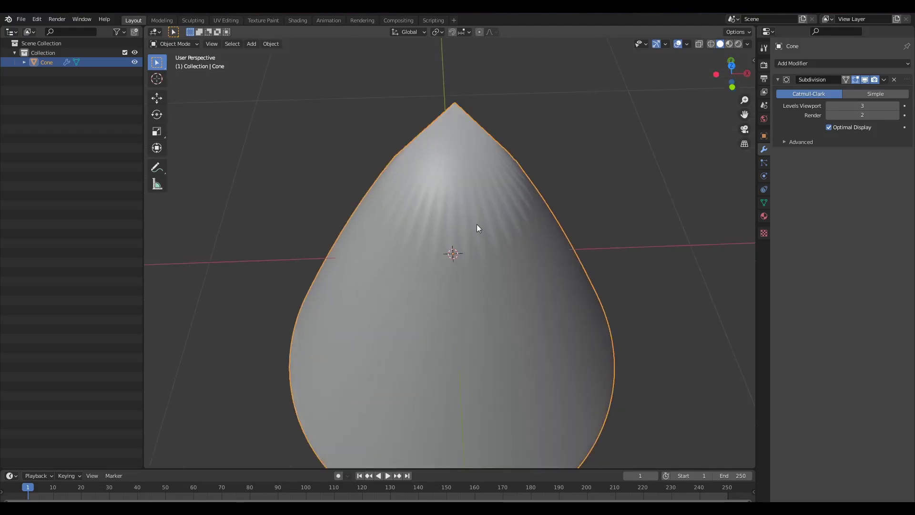
key("Tab")
scroll(476, 224, "down", 3)
middle_click_drag(477, 224, 496, 212)
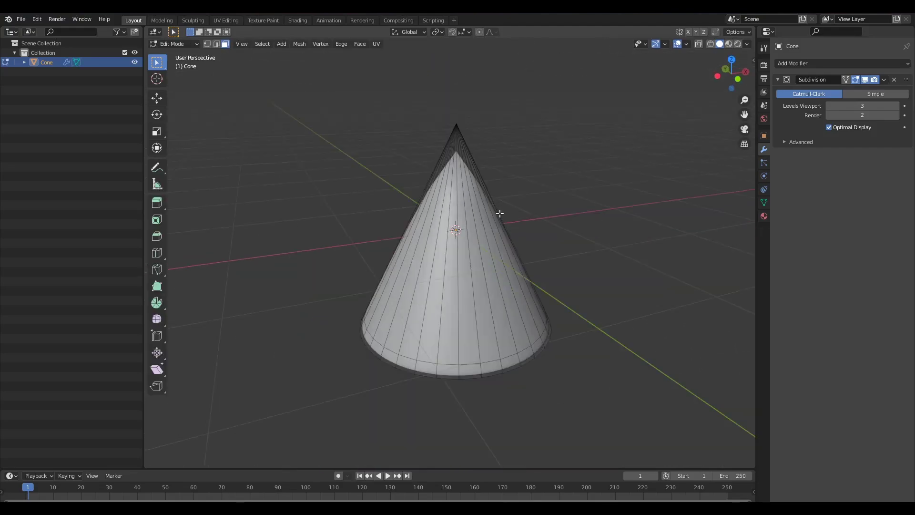
left_click(478, 239)
left_click(471, 238)
left_click(450, 240, "alt")
left_click(526, 179)
Return to Object Mode and delete the cone.
key("Tab")
key("x")
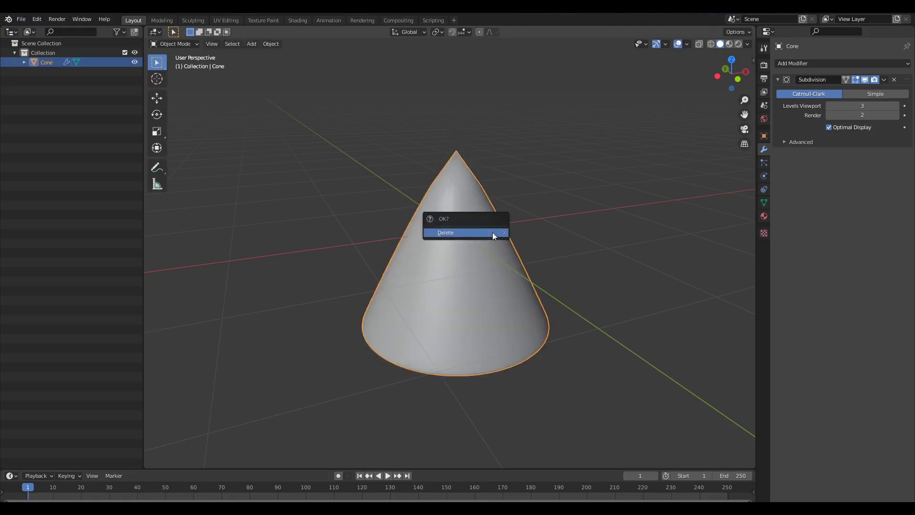
left_click(492, 232)
key("shift+a")
mouse_move(534, 262)
left_click(611, 254)
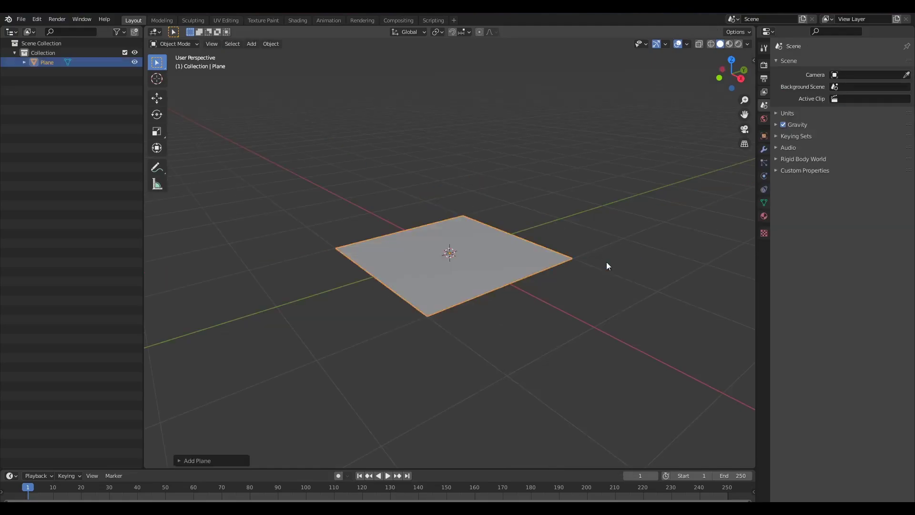
key("Delete")
Add a cube mesh at the world origin.
key("shift+a")
mouse_move(590, 249)
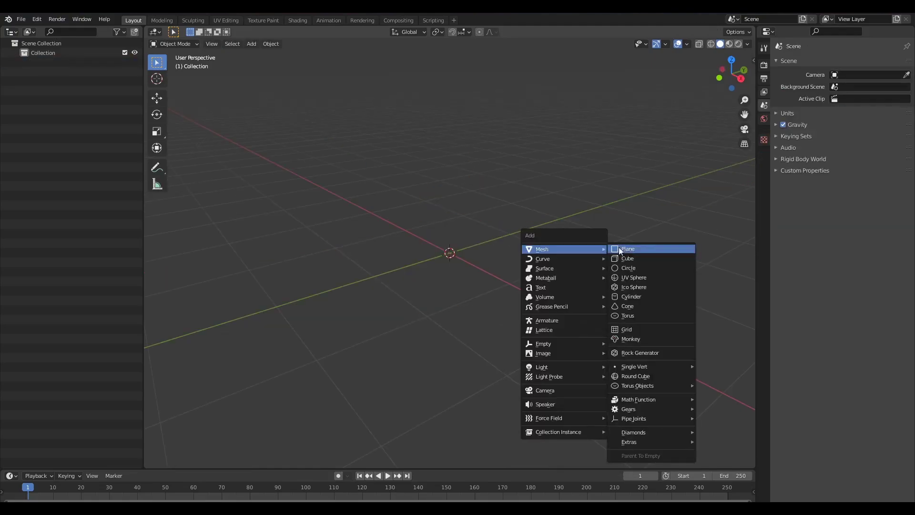
left_click(644, 259)
Scale the cube's top face down to about 0.04 so the cube tapers into a pyramid.
key("Tab")
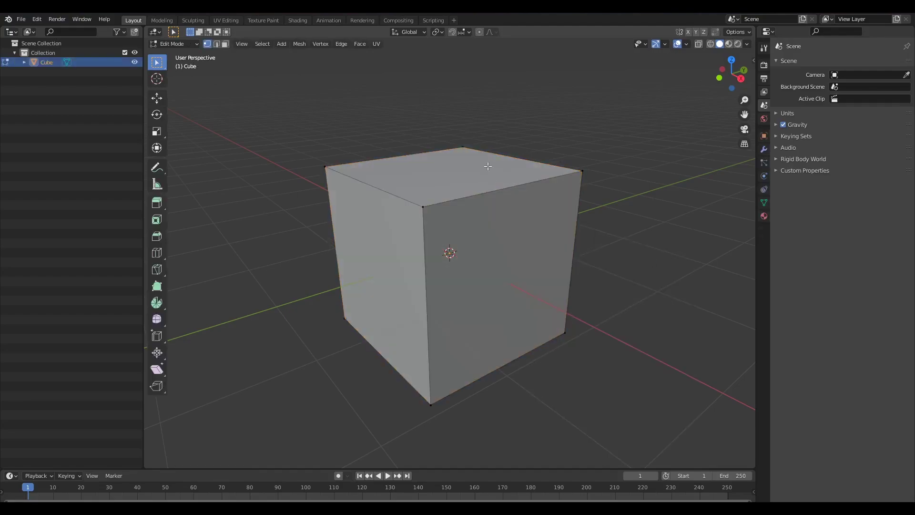
key("3")
left_click(486, 165)
key("s")
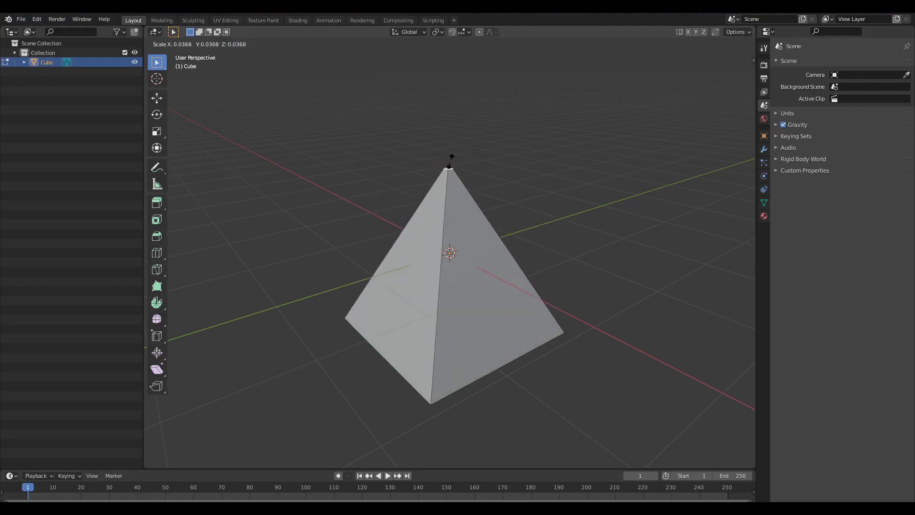
left_click(452, 162)
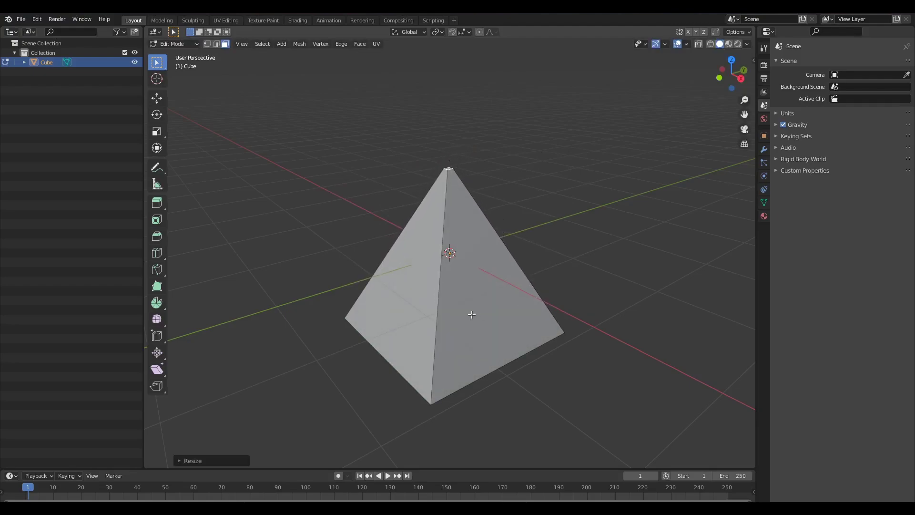
Add a horizontal loop cut around the pyramid and slide it down close to the base.
key("ctrl+r")
left_click(439, 306)
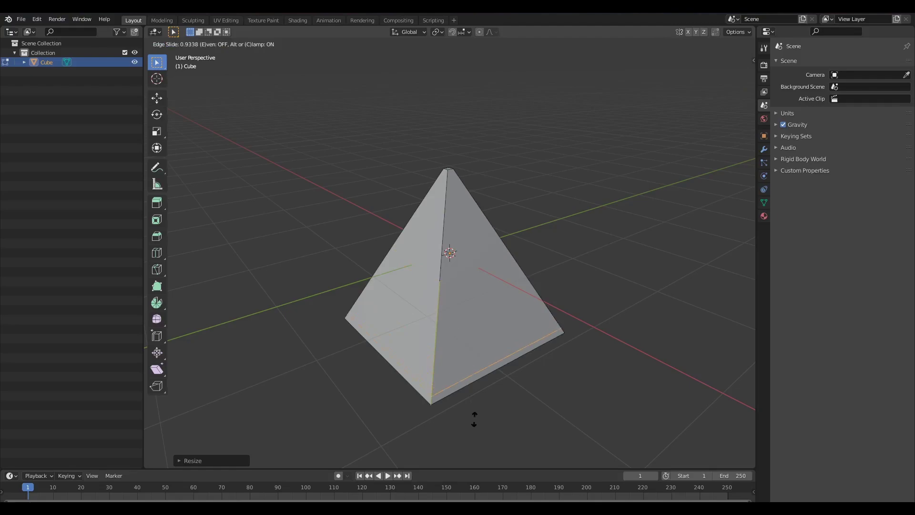
left_click(491, 421)
Inset the pyramid's bottom face slightly, by about 0.11 m.
middle_click_drag(492, 421, 476, 310)
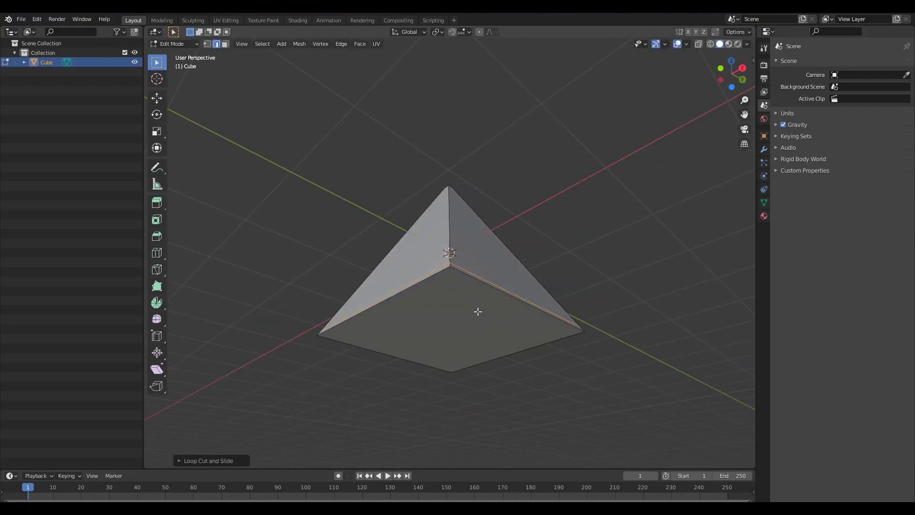
key("3")
left_click(476, 310)
key("i")
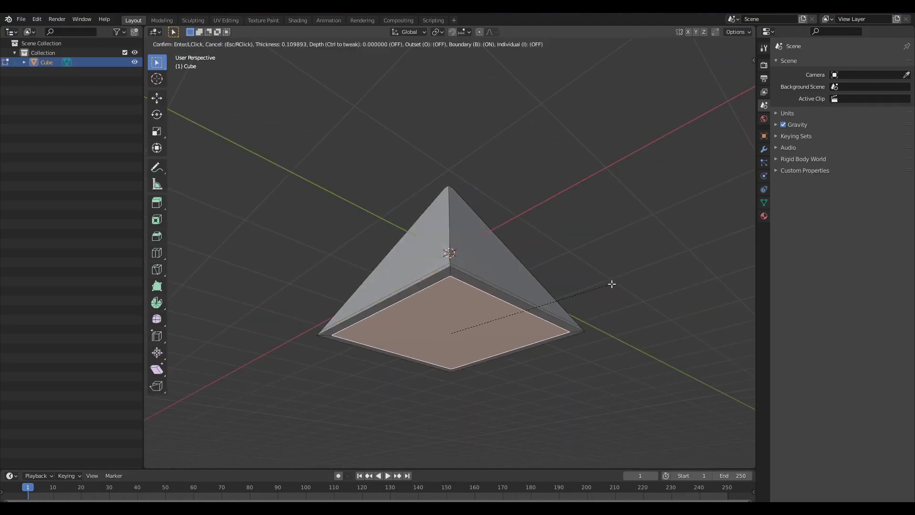
left_click(622, 266)
Add a level 2 Subdivision modifier to the pyramid in Object Mode and shade it smooth.
middle_click_drag(622, 266, 510, 241)
key("Tab")
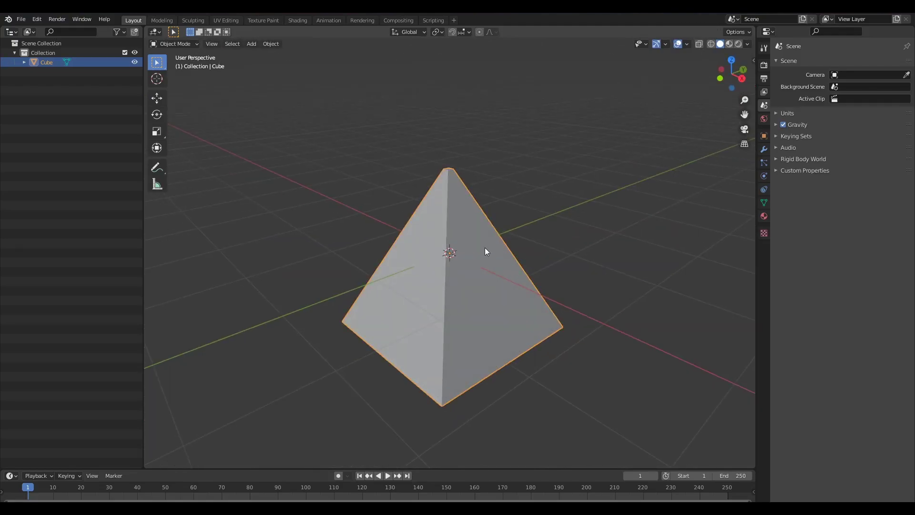
key("ctrl+2")
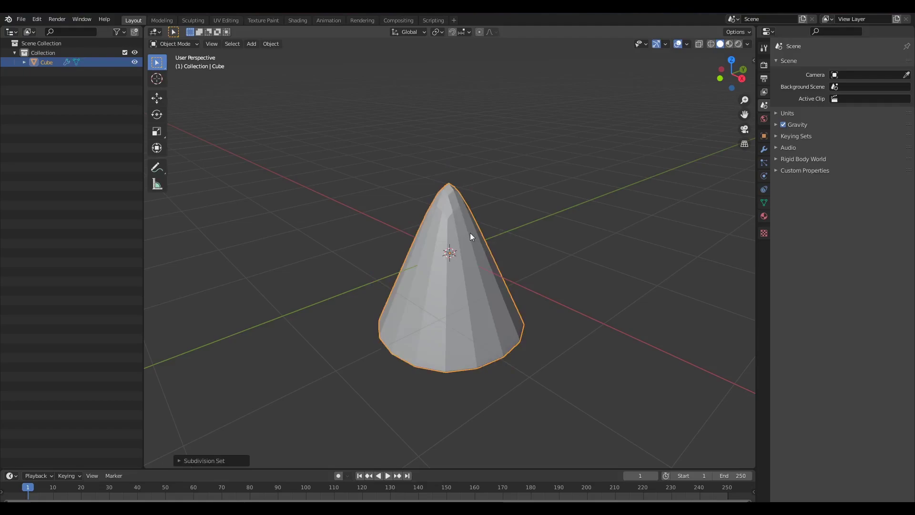
right_click(465, 221)
left_click(467, 216)
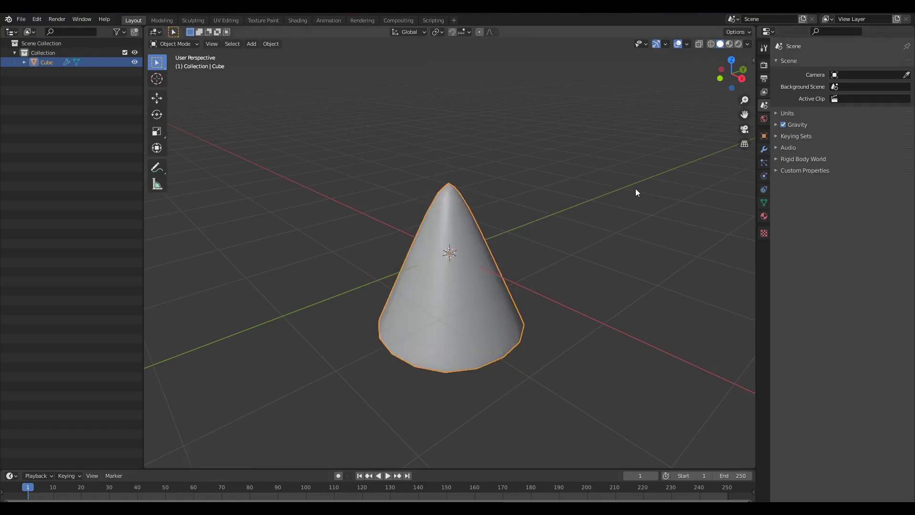
Set the Subdivision modifier's viewport level to 4.
left_click(763, 149)
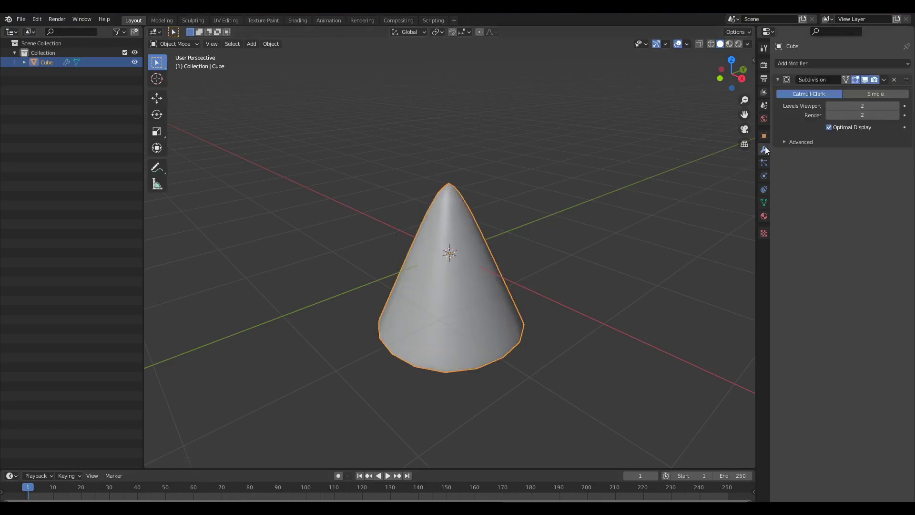
left_click(857, 106)
type("4")
key("Return")
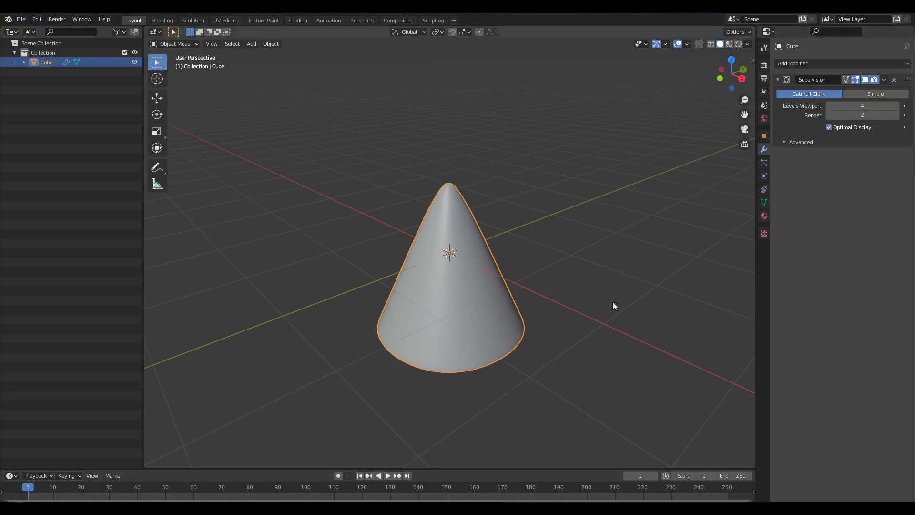
Scale the cone's tip vertices down to about half size to sharpen its point.
key("Tab")
left_click_drag(415, 154, 481, 200)
key("1")
key("s")
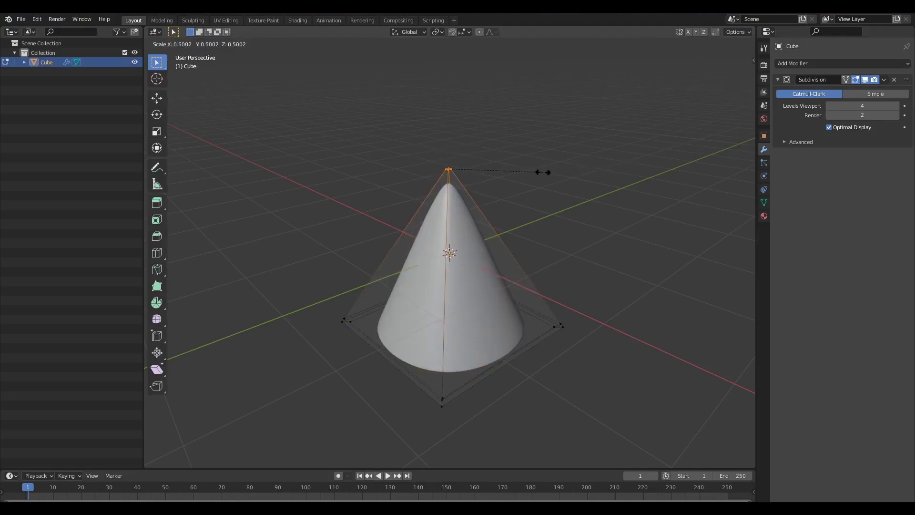
left_click(551, 170)
middle_click_drag(545, 310, 259, 306)
scroll(354, 283, "down", 3)
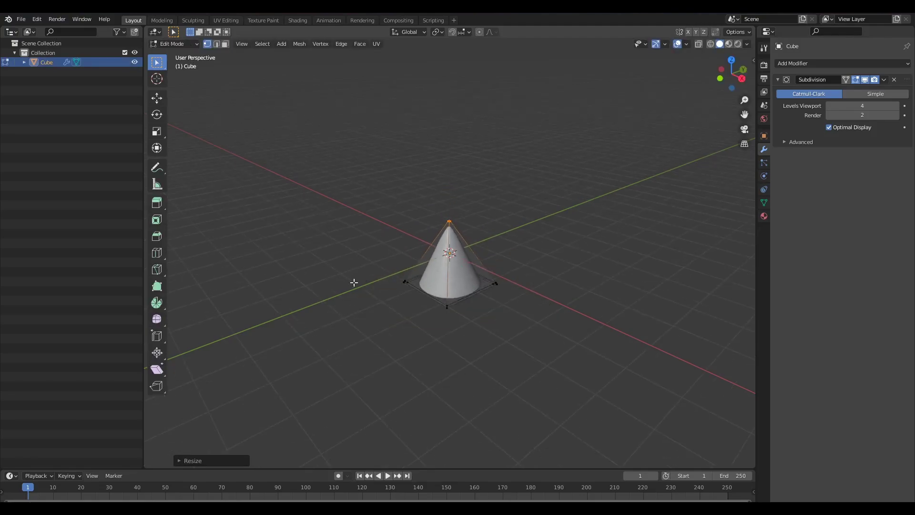
Examine the sharpened cone in Object Mode from below and in the front and bottom views.
key("Tab")
scroll(527, 302, "up", 4)
middle_click_drag(529, 243, 494, 218)
key("grave")
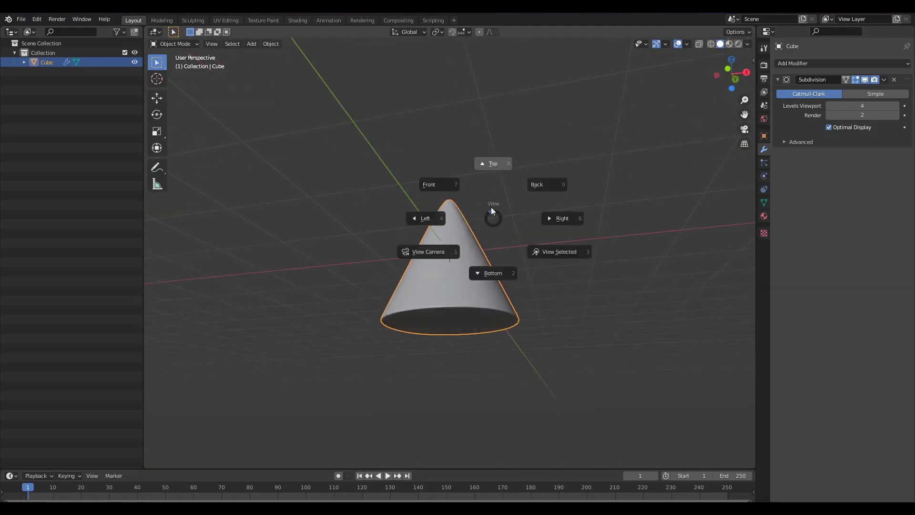
left_click(450, 150)
key("grave")
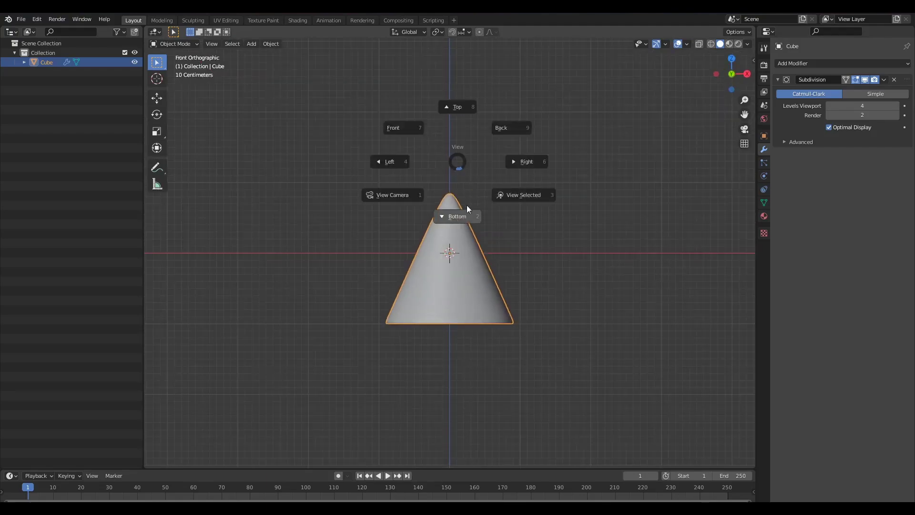
left_click(467, 207)
scroll(533, 236, "up", 4)
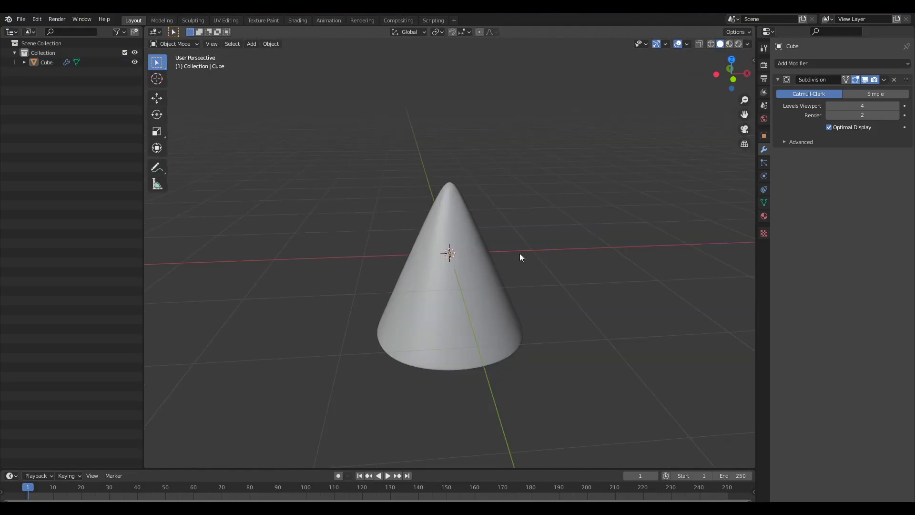
Delete the cone made from the cube.
left_click(465, 235)
key("x")
left_click(499, 230)
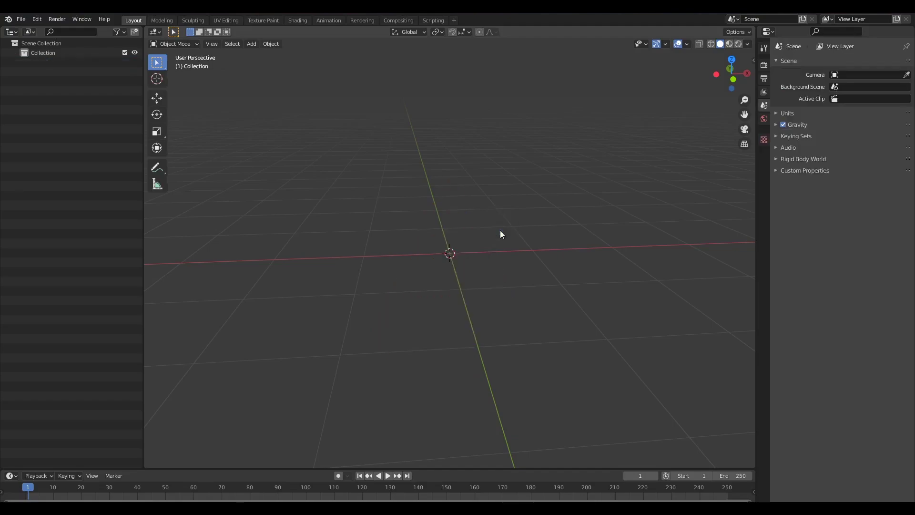
Add a cylinder mesh with 8 vertices.
key("shift+a")
mouse_move(500, 230)
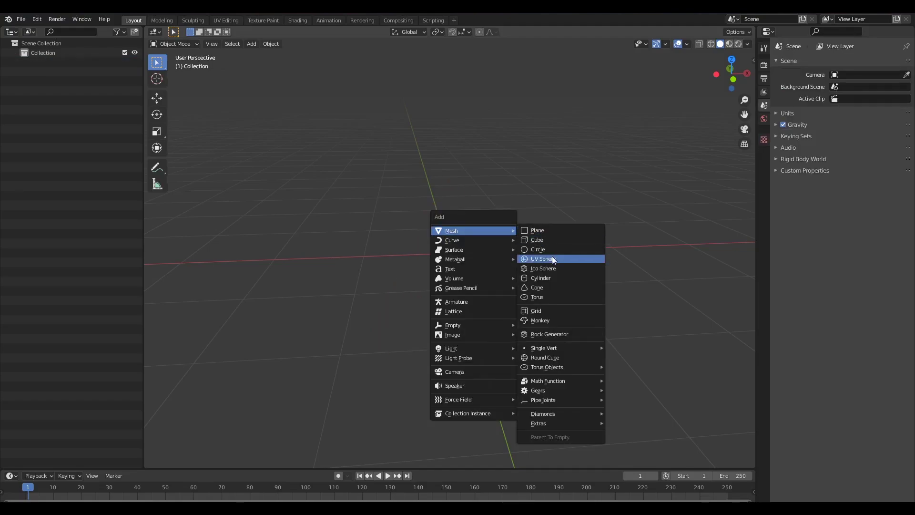
left_click(554, 276)
left_click(204, 460)
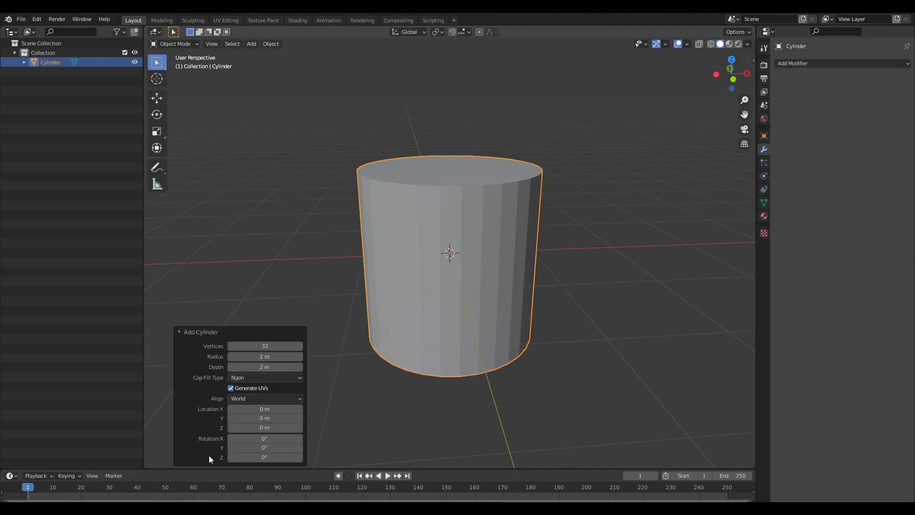
left_click(258, 344)
type("8")
key("Return")
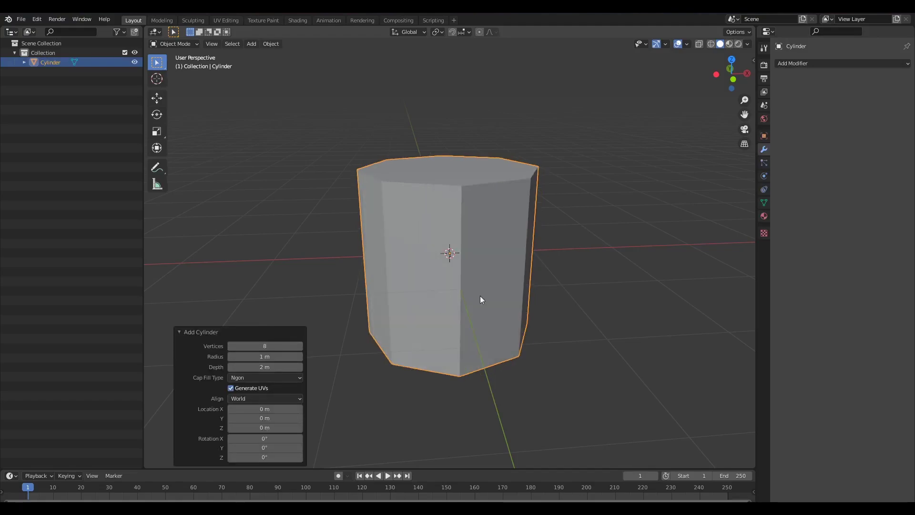
left_click(545, 219)
Connect the opposite vertices of the cylinder's top face with two perpendicular edges crossing at its centre.
key("grave")
left_click(456, 78)
left_click(473, 213)
key("Tab")
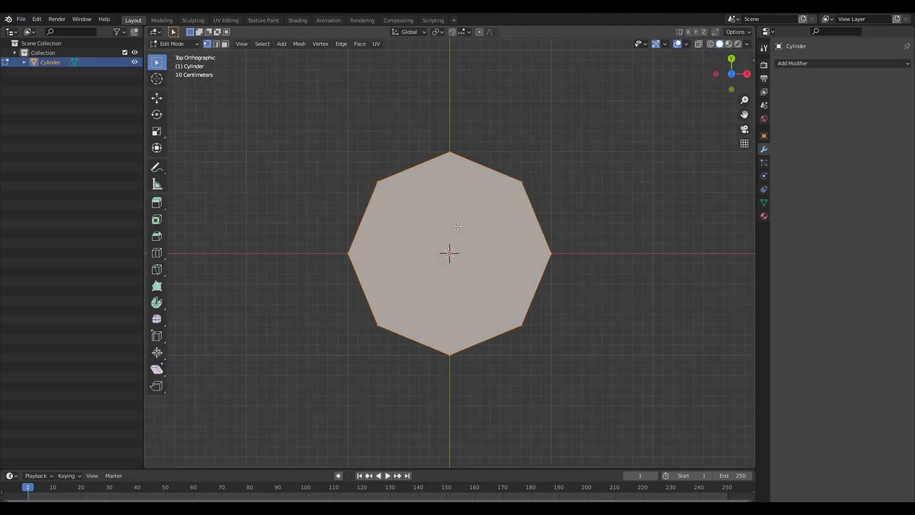
left_click(443, 160)
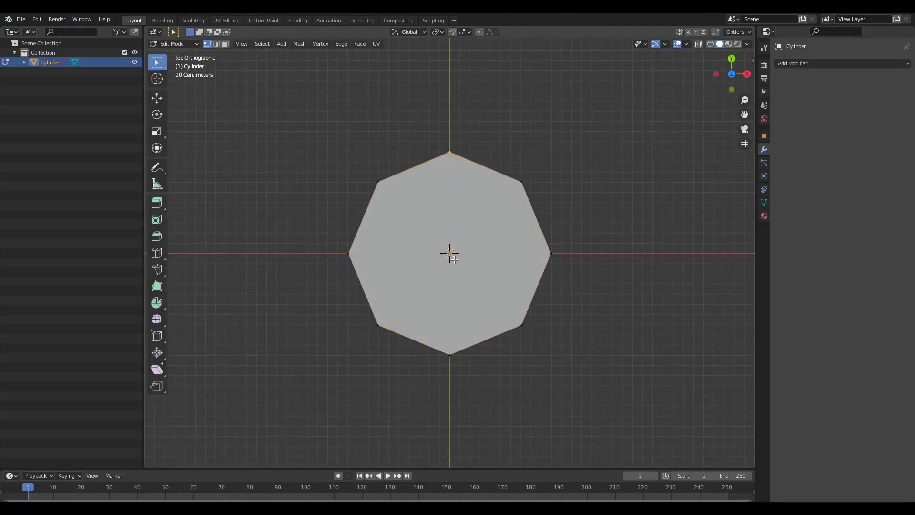
left_click(444, 344, "shift")
key("j")
left_click(551, 253)
left_click(358, 253, "shift")
key("Escape")
key("j")
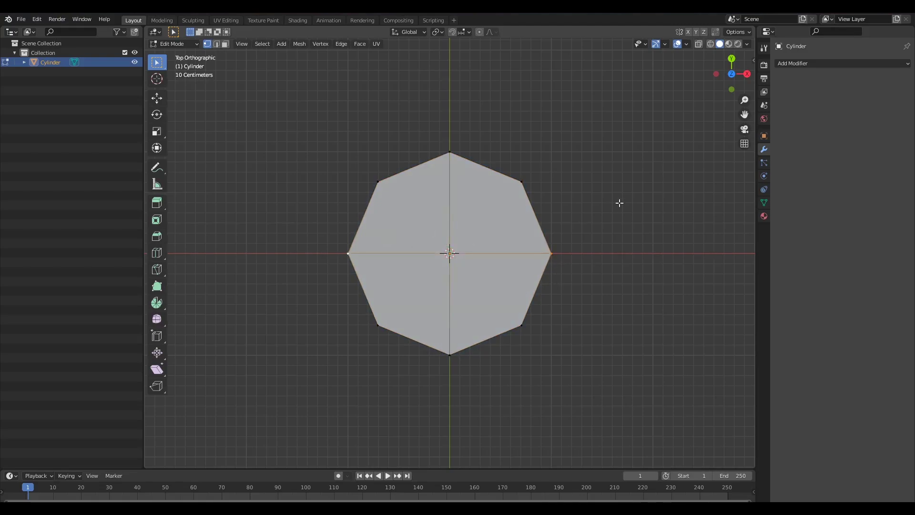
Scale the cylinder's divided top face down to about 0.04 to form an eight-sided pyramid.
middle_click_drag(613, 202, 567, 200)
scroll(567, 224, "up", 5)
middle_click_drag(565, 245, 572, 247)
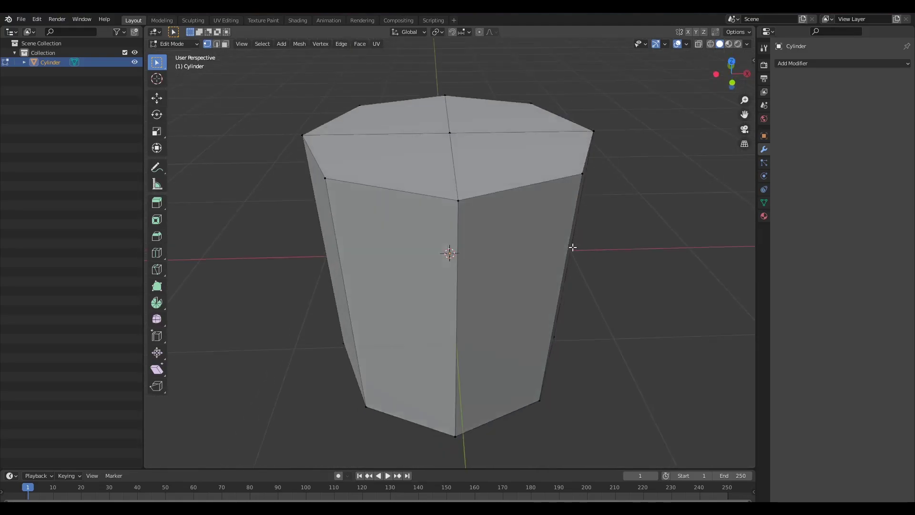
key("3")
left_click(450, 131)
scroll(619, 162, "down", 3)
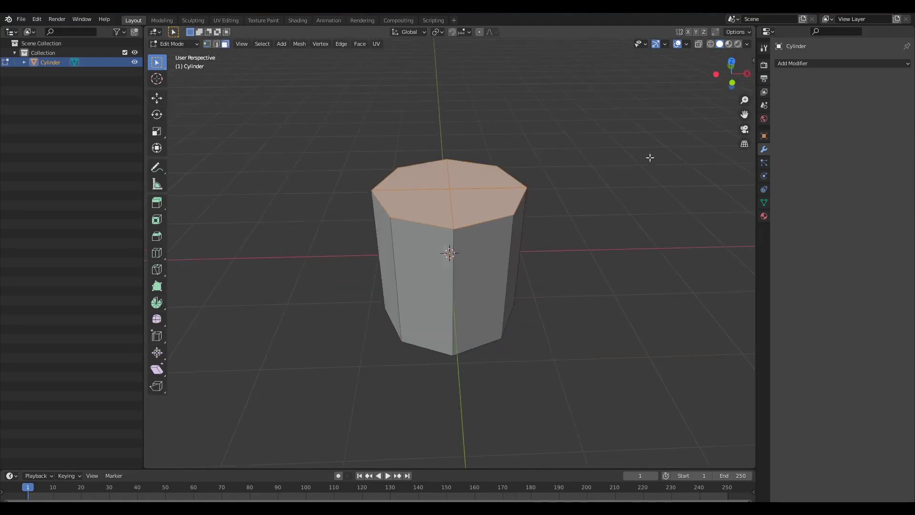
key("s")
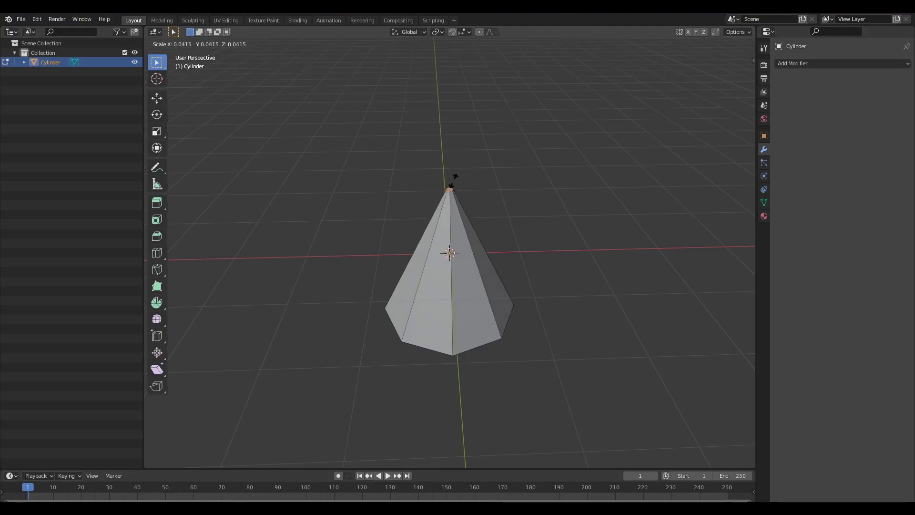
left_click(454, 179)
Inset the eight-sided pyramid's bottom face by about 0.11 m.
middle_click_drag(525, 267, 481, 292)
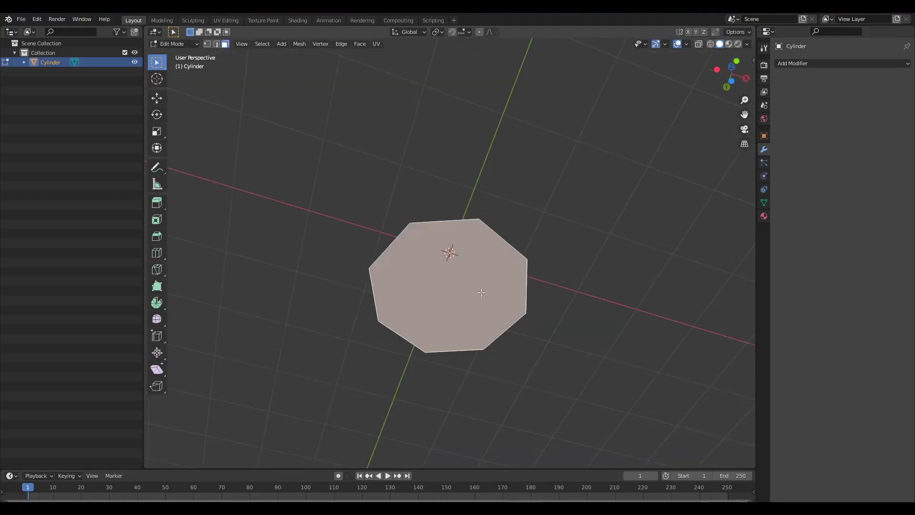
key("i")
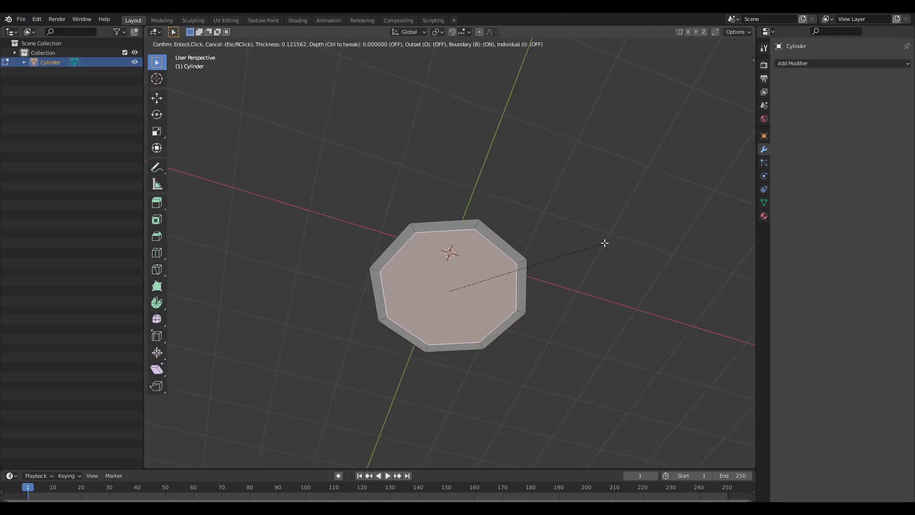
left_click(601, 243)
Add a horizontal loop cut around the eight-sided pyramid and slide it close to the base, at a factor of about 0.965.
middle_click_drag(596, 243, 505, 337)
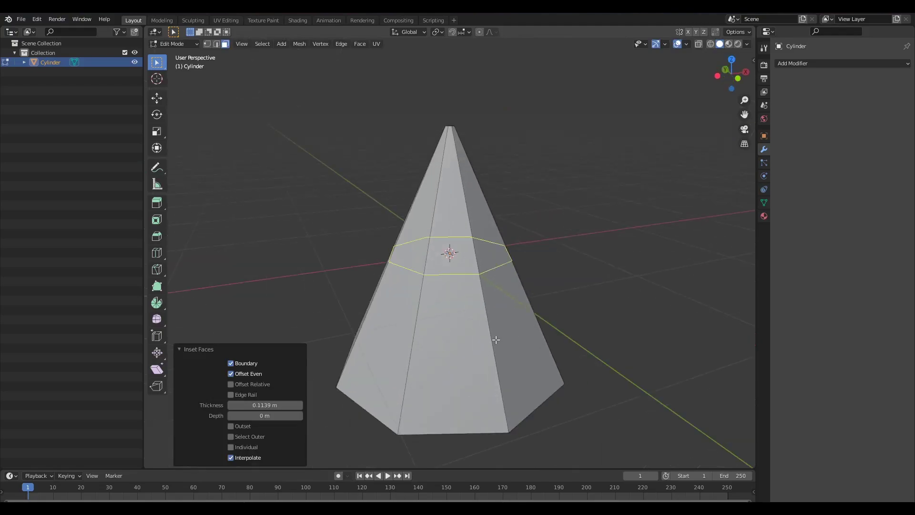
key("2")
key("ctrl+r")
left_click_drag(538, 405, 561, 51)
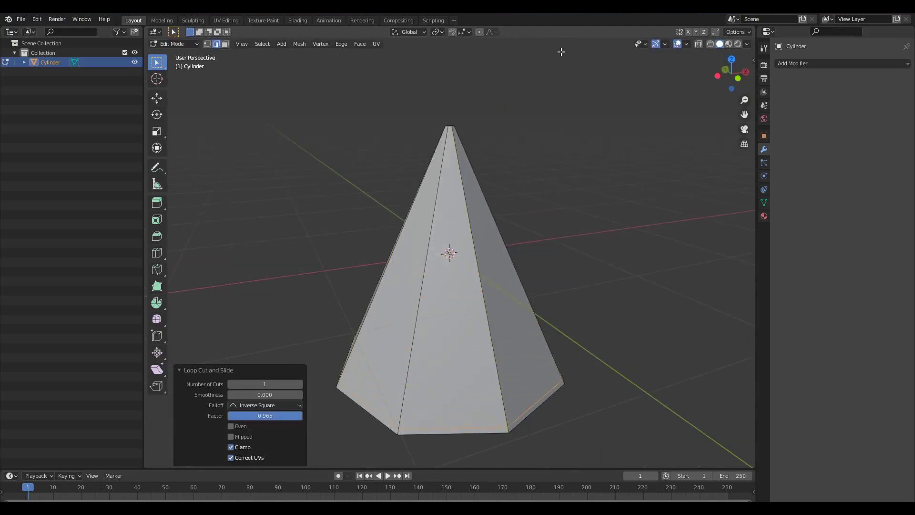
scroll(563, 76, "down", 5)
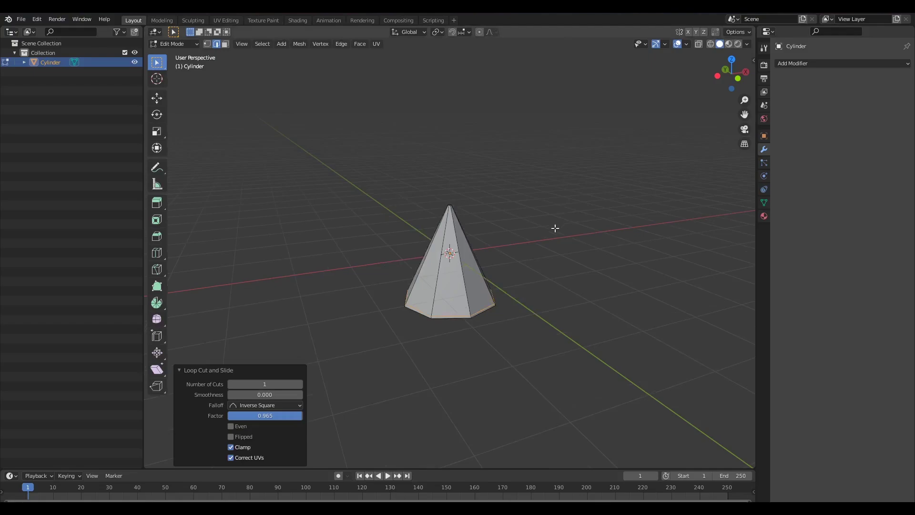
Add a level 4 Subdivision modifier to the eight-sided pyramid in Object Mode and deselect it.
key("Tab")
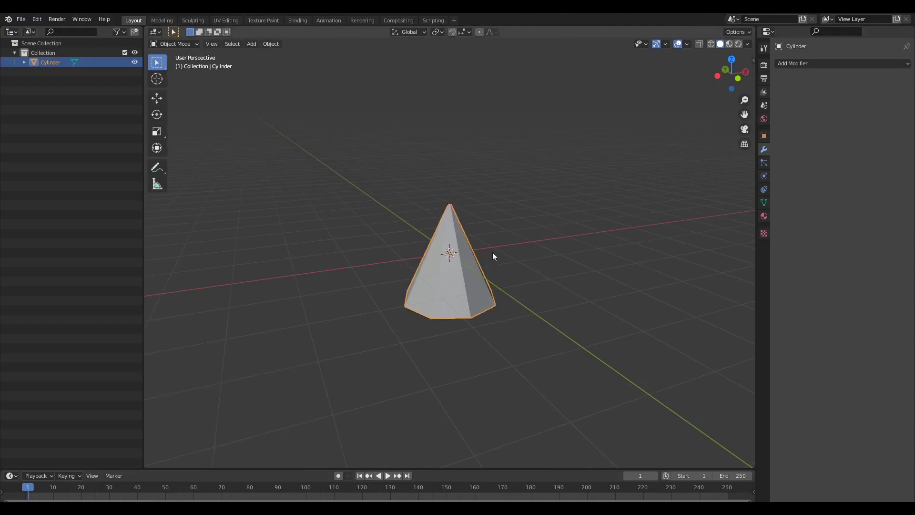
key("ctrl+4")
middle_click_drag(527, 263, 541, 243)
left_click(539, 272)
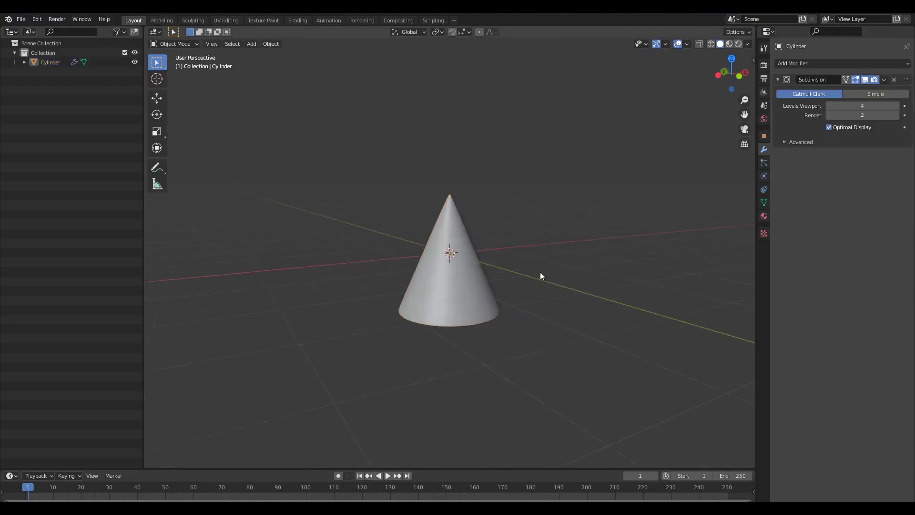
Inspect the subdivided cone's shading and shape from the side, below and above.
middle_click_drag(541, 276, 512, 223)
key("grave")
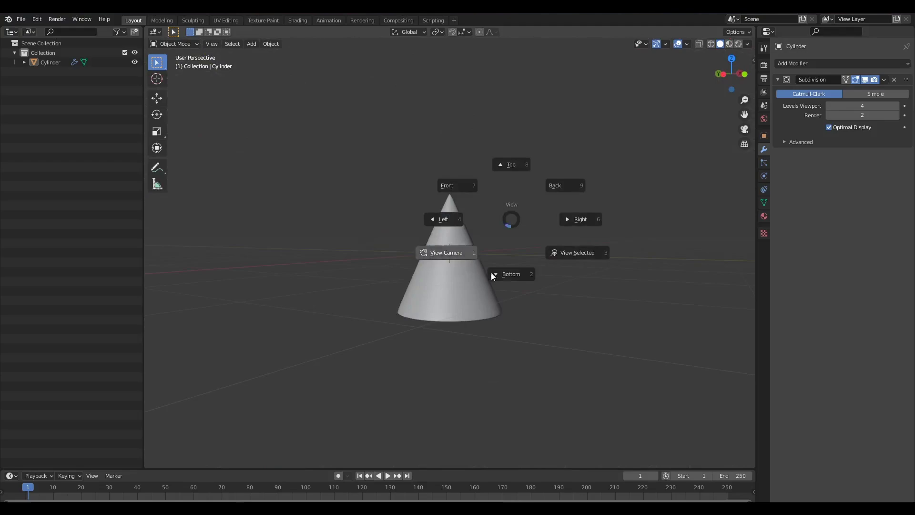
left_click(494, 279)
middle_click_drag(551, 256, 489, 254)
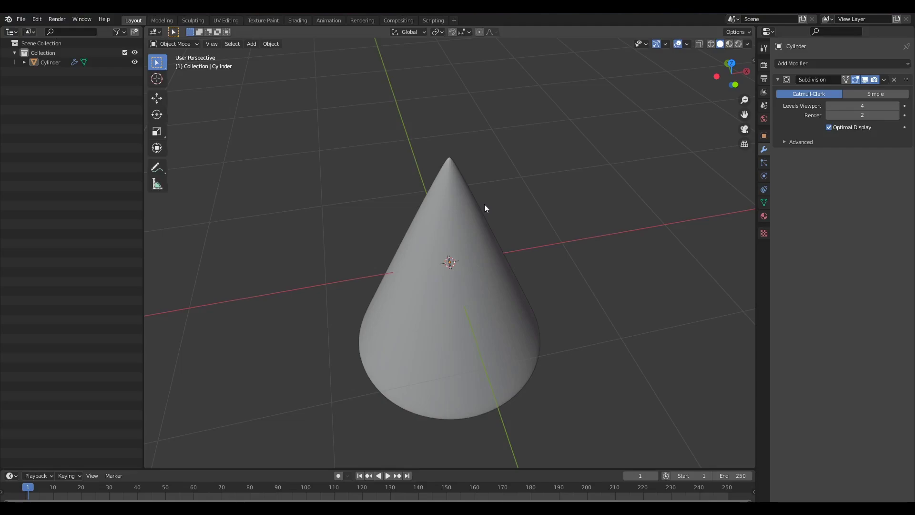
middle_click_drag(485, 204, 493, 247, "ctrl")
key("Tab")
key("ctrl+r")
scroll(469, 241, "up", 13)
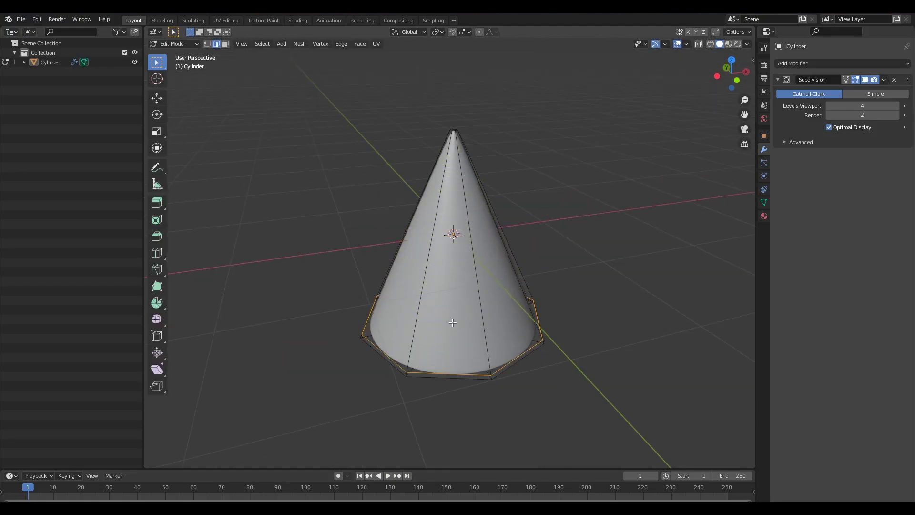
key("Escape")
key("Tab")
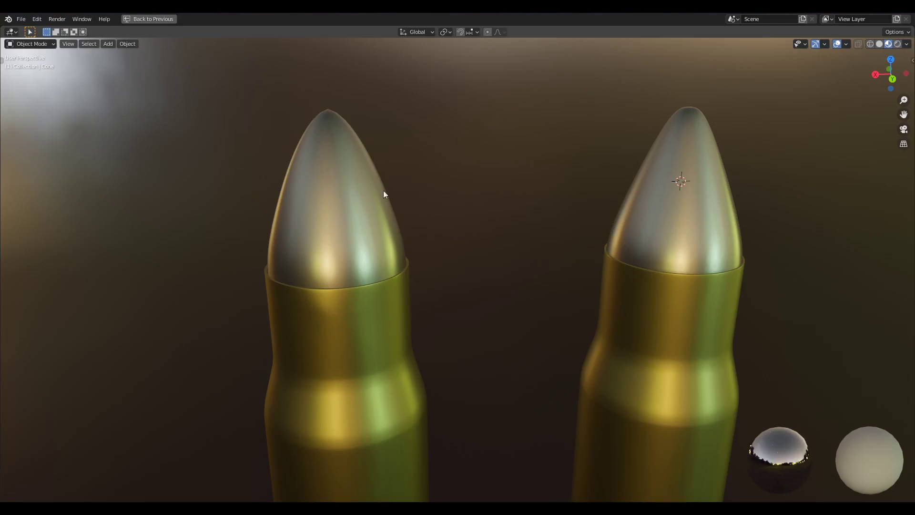
Compare the tip shading of the cone-based and cylinder-based bullets up close from several angles.
left_click(333, 137)
middle_click_drag(387, 114, 380, 177)
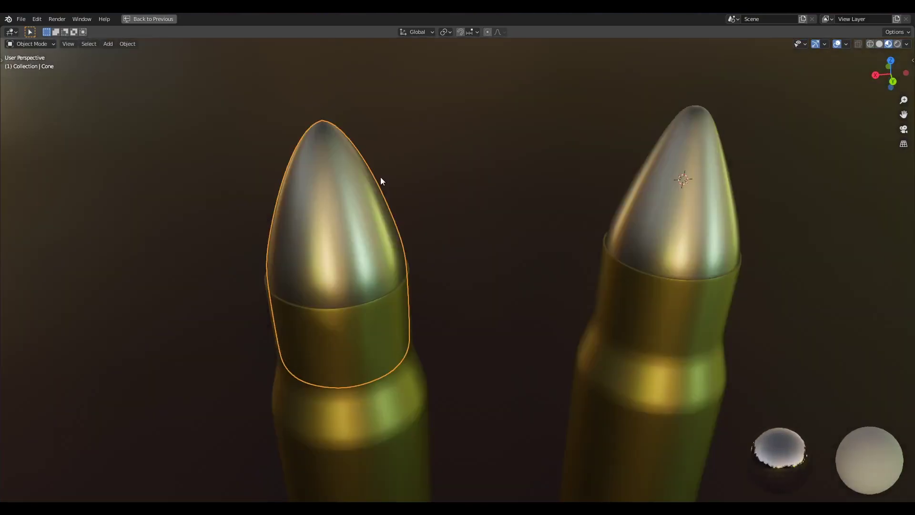
middle_click_drag(428, 256, 401, 225)
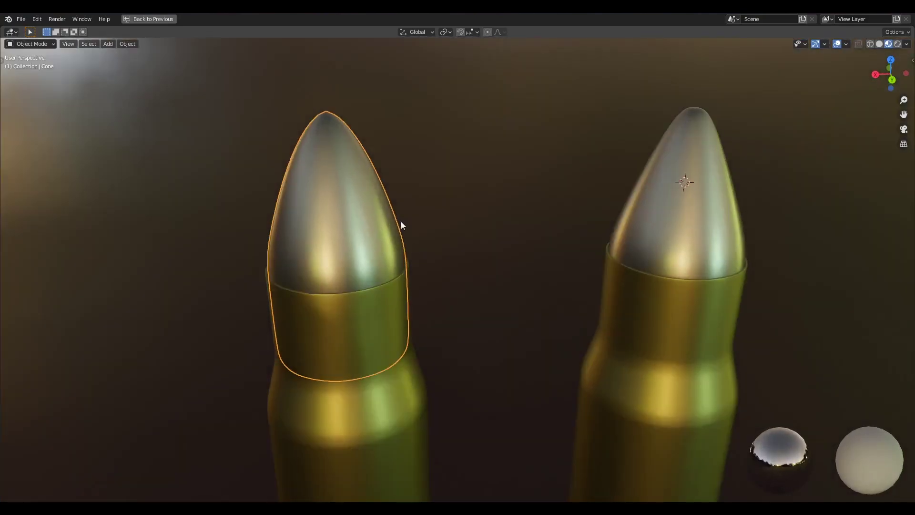
left_click(699, 152)
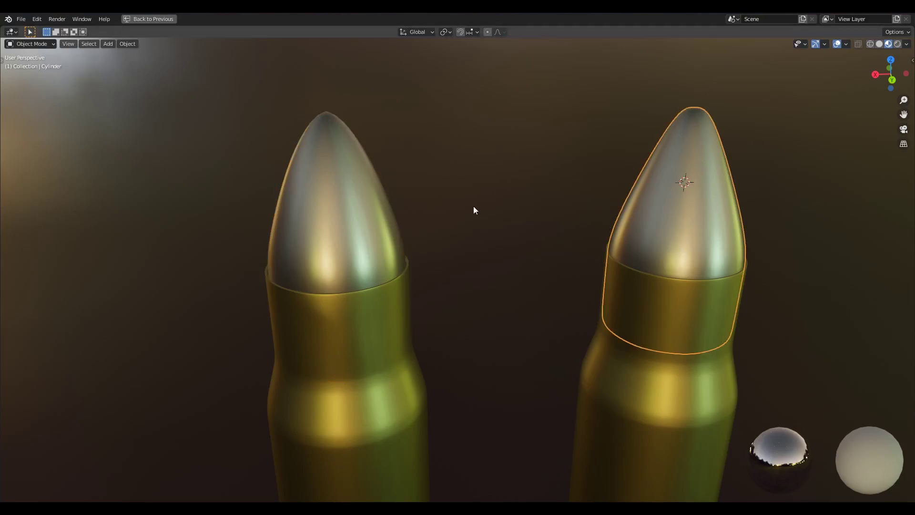
middle_click_drag(473, 206, 414, 227)
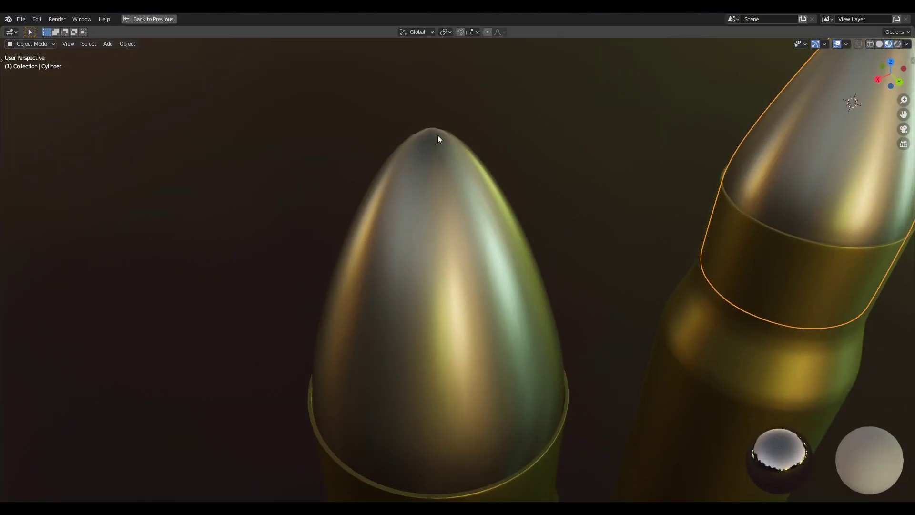
mouse_move(437, 135)
middle_mouse_down()
mouse_move(466, 197)
mouse_move(453, 204)
mouse_move(487, 182)
mouse_move(510, 205)
mouse_move(524, 196)
mouse_move(505, 196)
mouse_move(432, 119)
middle_mouse_up()
middle_click_drag(469, 181, 475, 233)
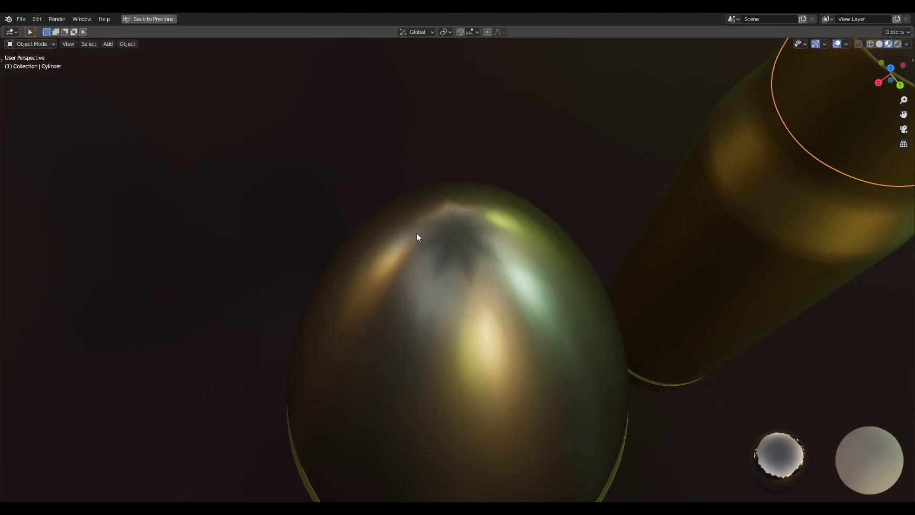
middle_click_drag(484, 292, 483, 317)
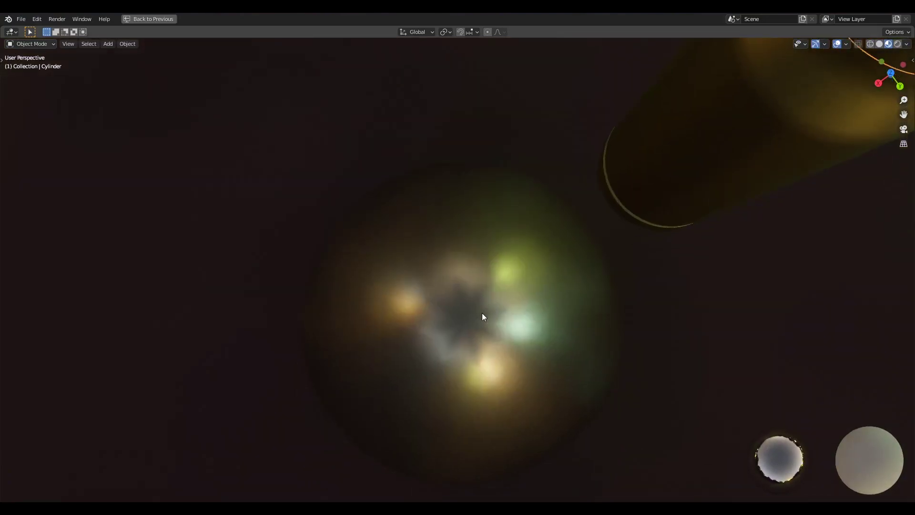
middle_click_drag(492, 376, 491, 322)
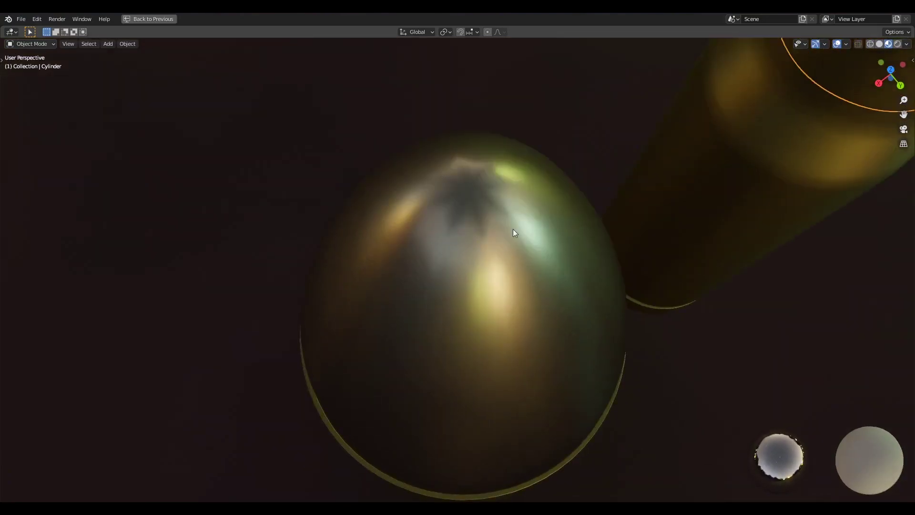
scroll(457, 184, "down", 10)
middle_click_drag(465, 266, 482, 253)
scroll(633, 282, "up", 8)
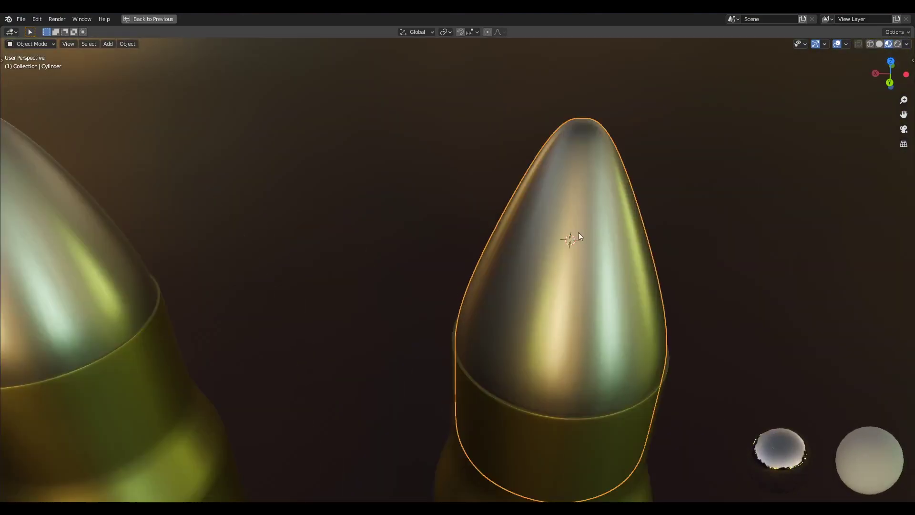
middle_click_drag(578, 233, 511, 230)
scroll(511, 231, "down", 8)
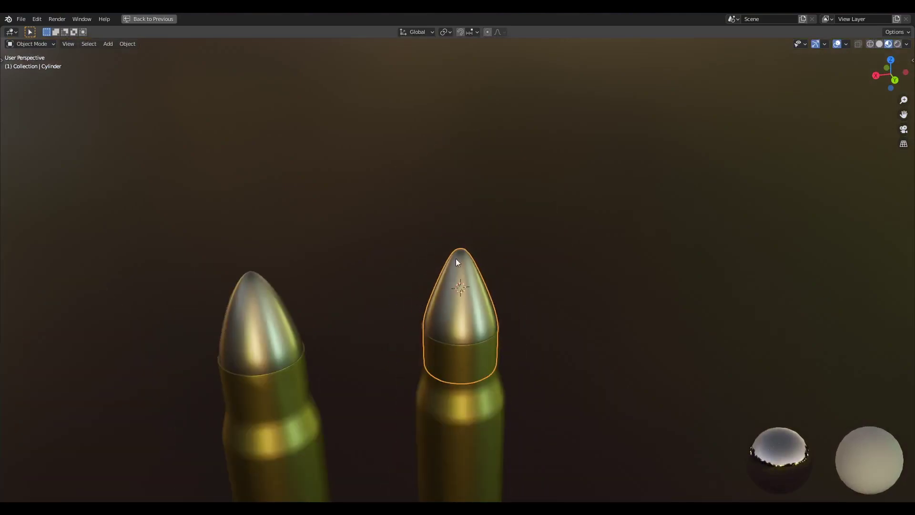
Examine the pointed mesh cage of the cone-based bullet tip in Edit Mode and return to Object Mode.
scroll(494, 226, "up", 2)
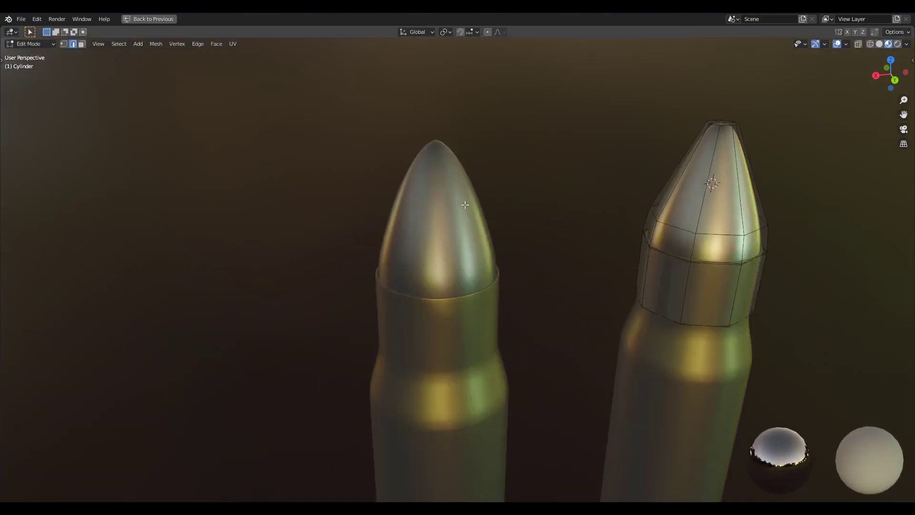
left_click(443, 193)
key("Tab")
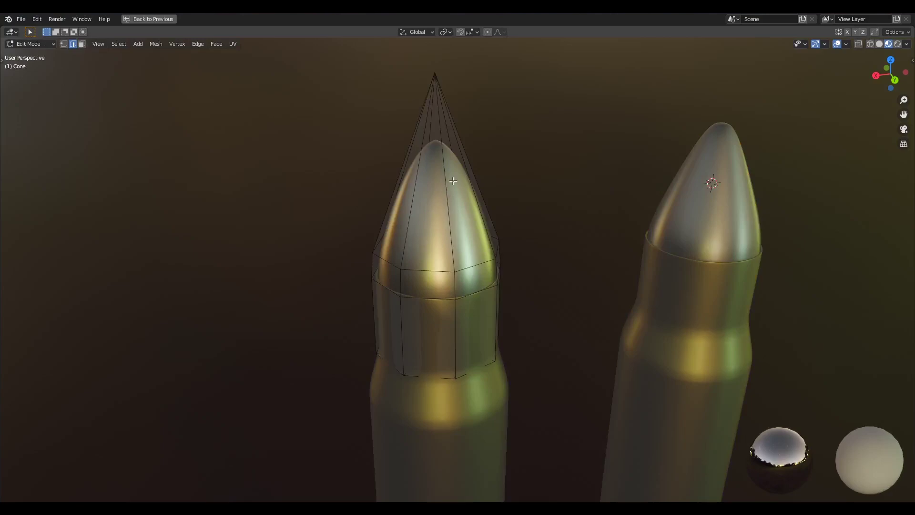
left_click(445, 175)
left_click(445, 177, "alt")
scroll(553, 162, "down", 3)
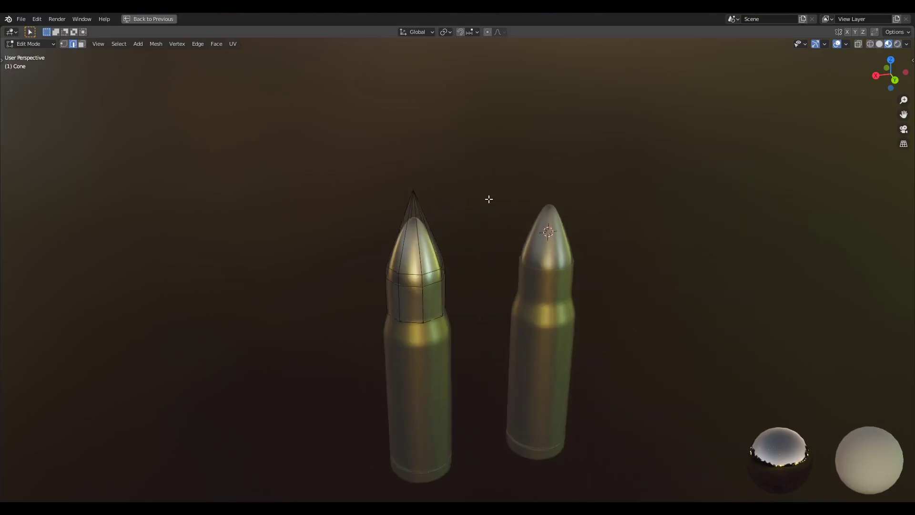
key("Tab")
Examine the cylinder-based tip's mesh cage in Edit Mode, preview a horizontal loop cut on its taper, and return to Object Mode with nothing selected.
scroll(613, 244, "up", 4)
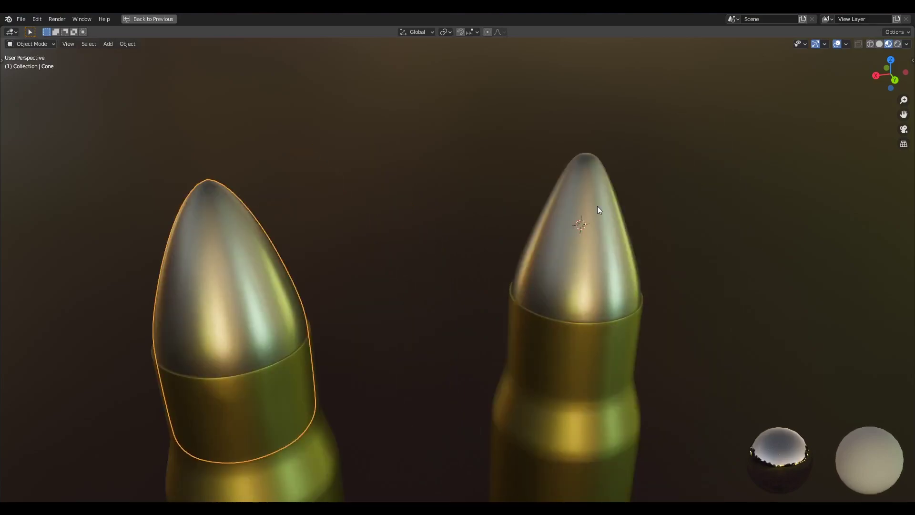
left_click(599, 206)
key("Tab")
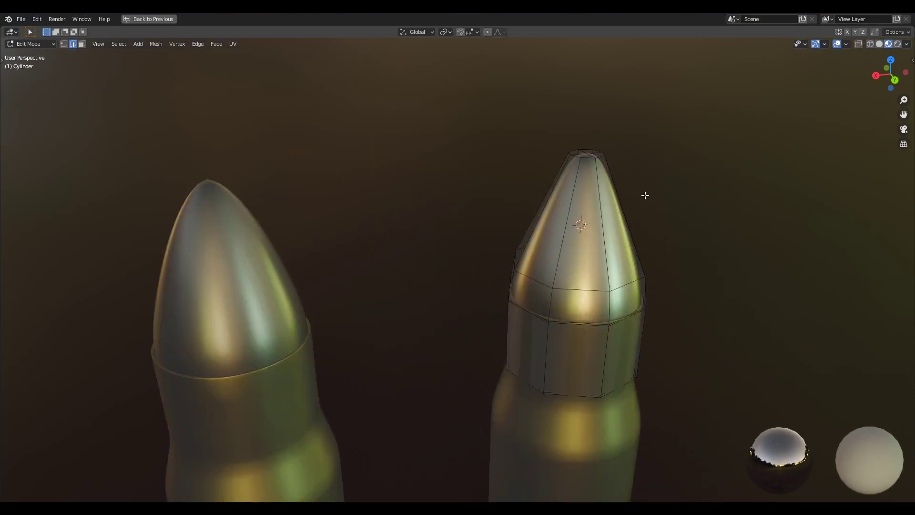
scroll(615, 205, "up", 2)
middle_click_drag(583, 216, 440, 253, "shift")
key("ctrl+r")
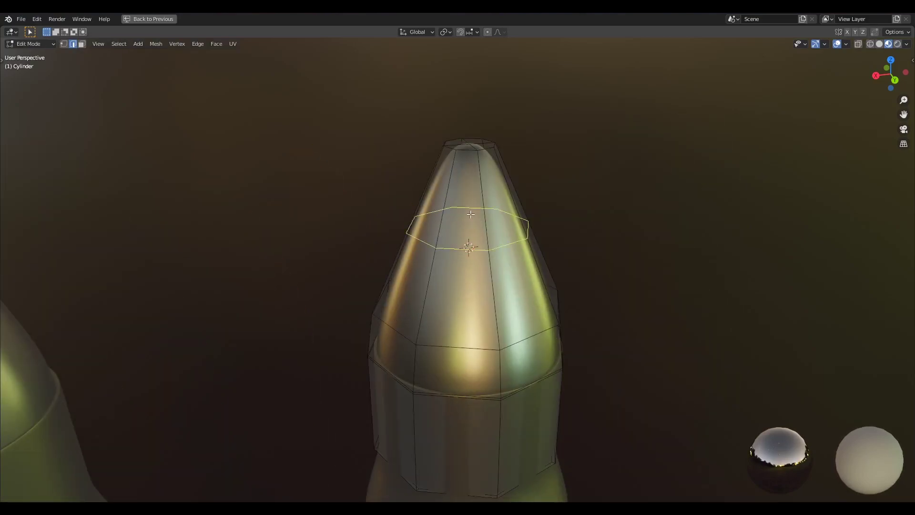
scroll(475, 203, "up", 7)
scroll(547, 145, "down", 4)
middle_click_drag(542, 213, 668, 165, "shift")
key("Tab")
left_click(650, 169)
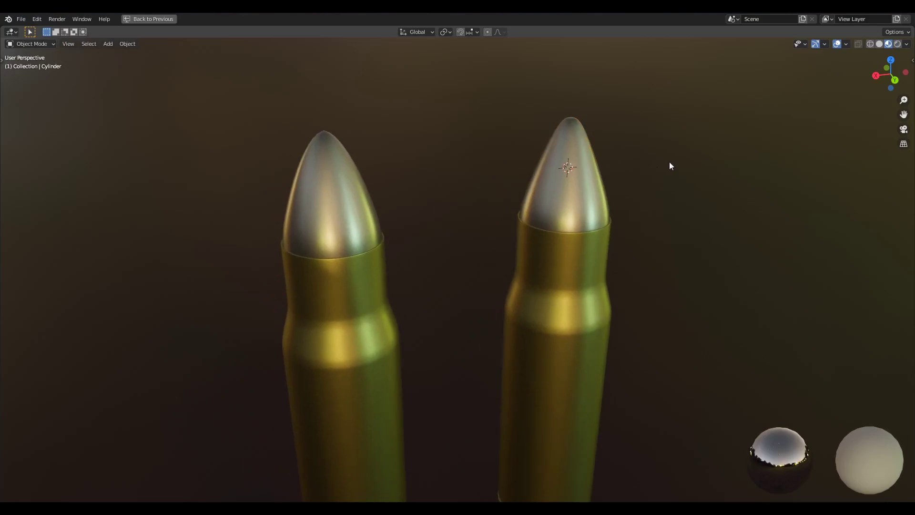